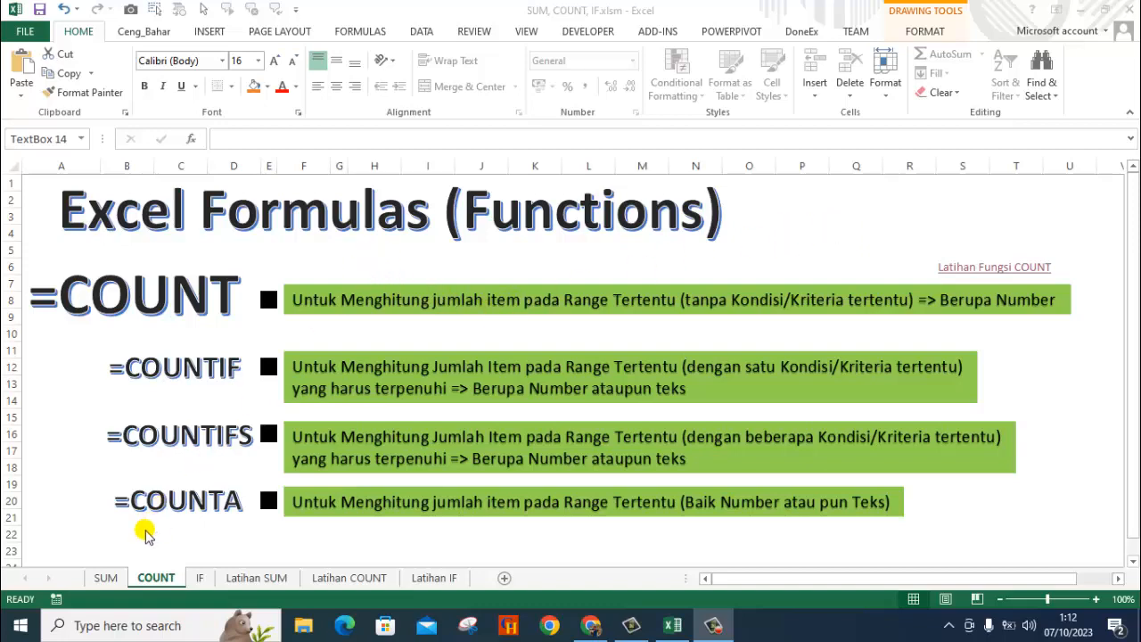
Review the function descriptions on the SUM and COUNT sheets.
left_click(105, 579)
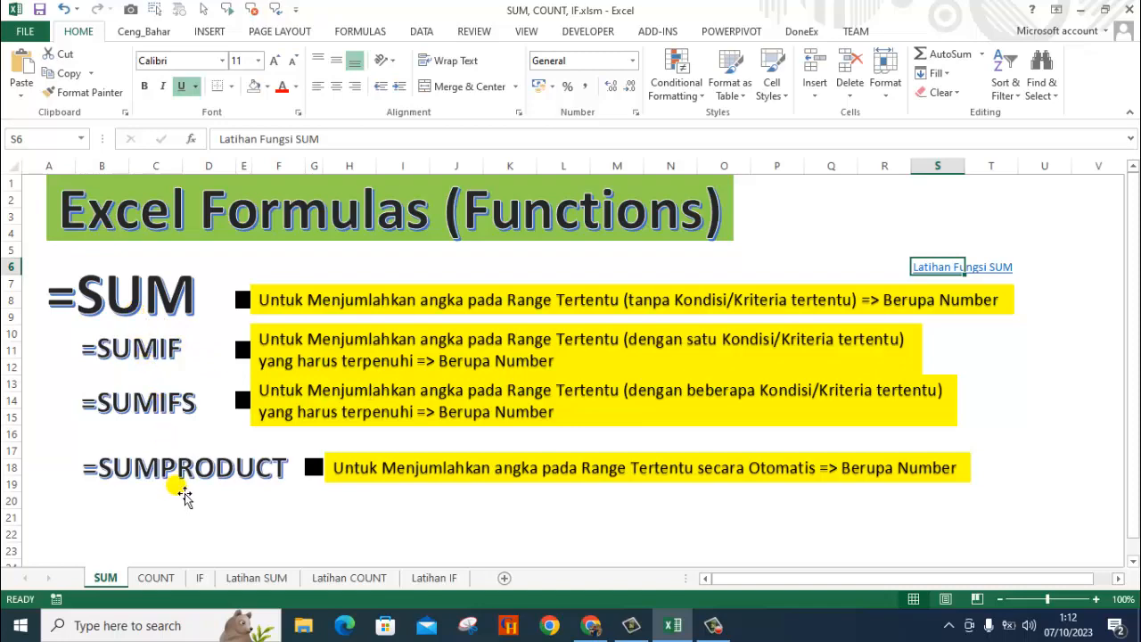
left_click(159, 579)
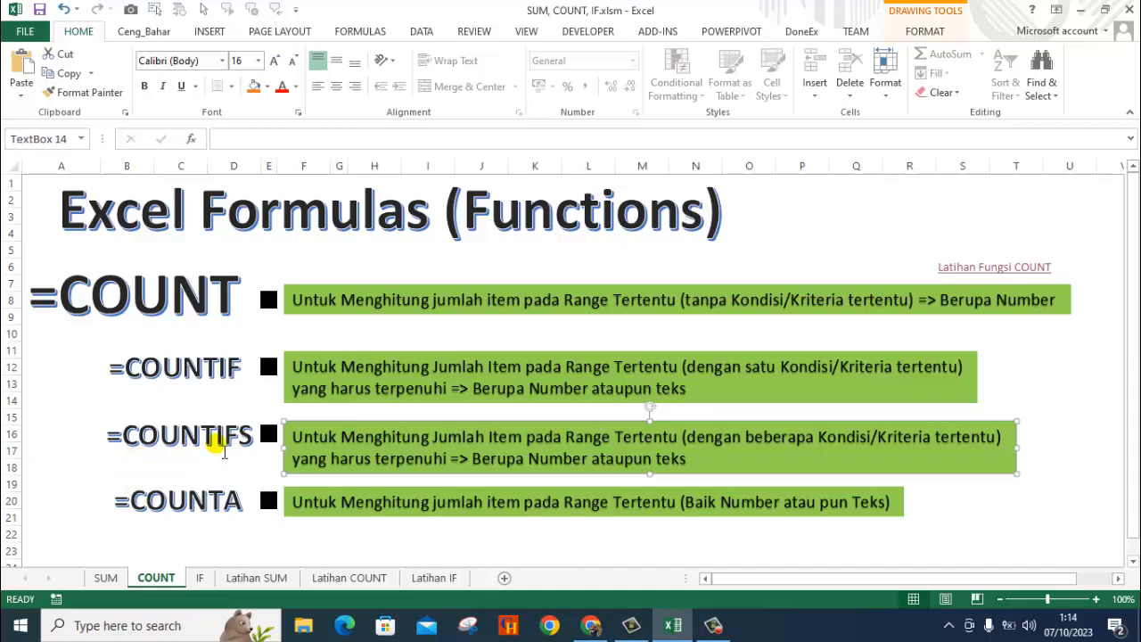
left_click(262, 478)
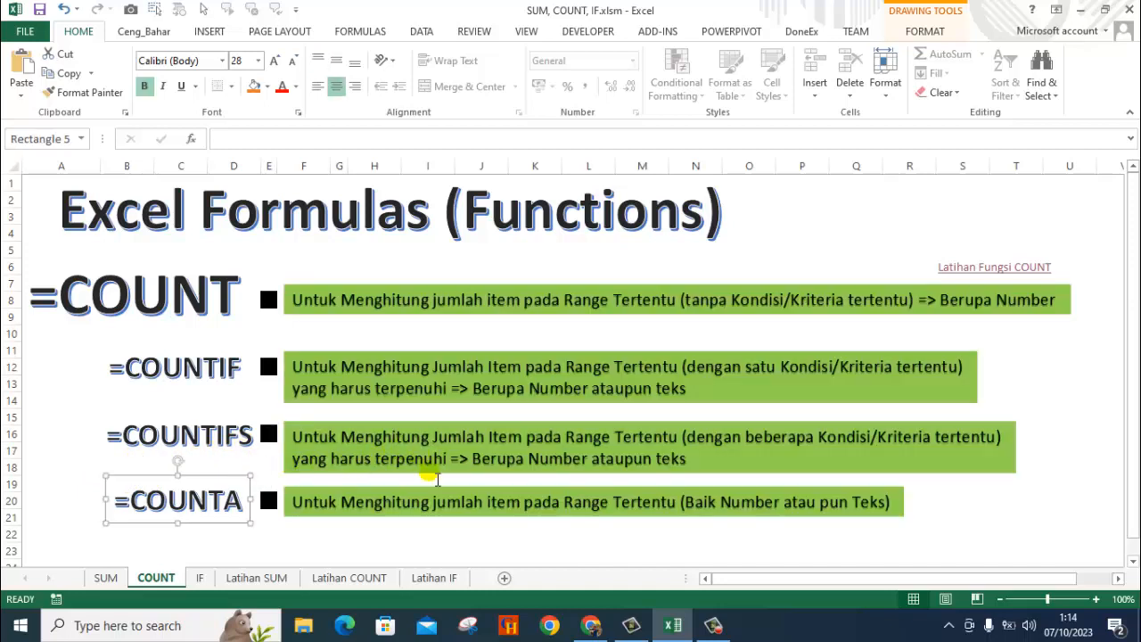
left_click(458, 535)
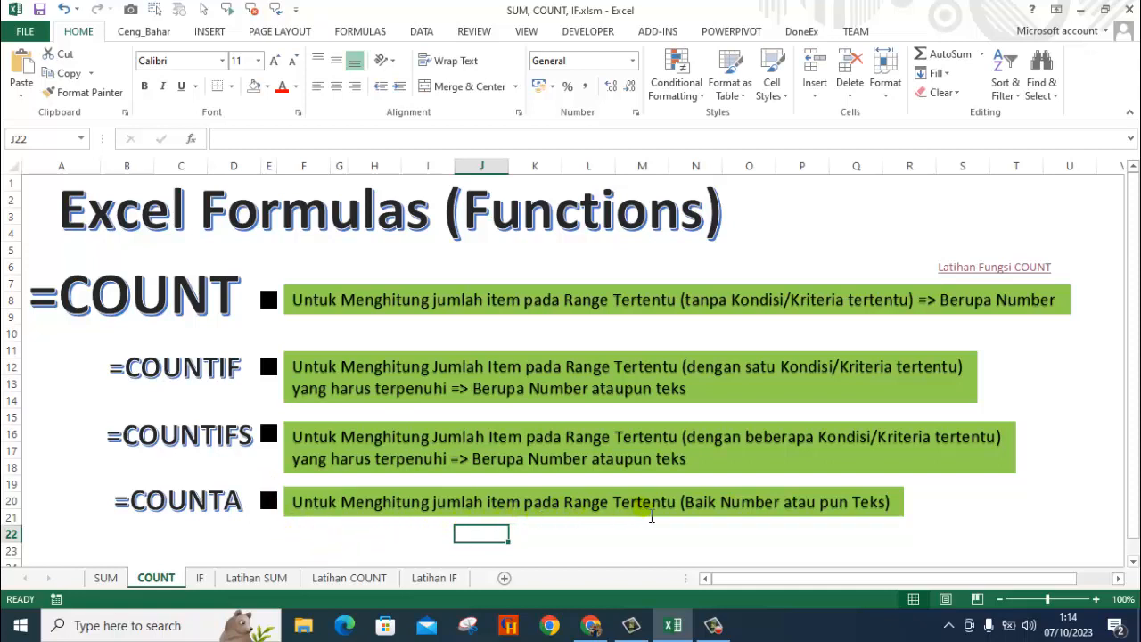
left_click(800, 532)
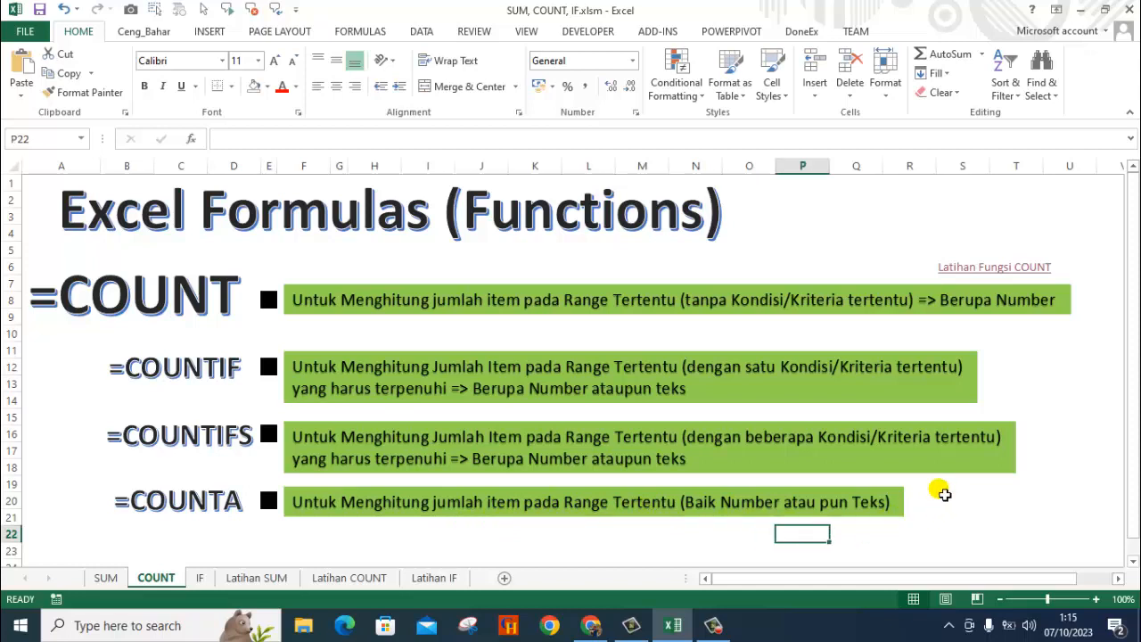
left_click(942, 490)
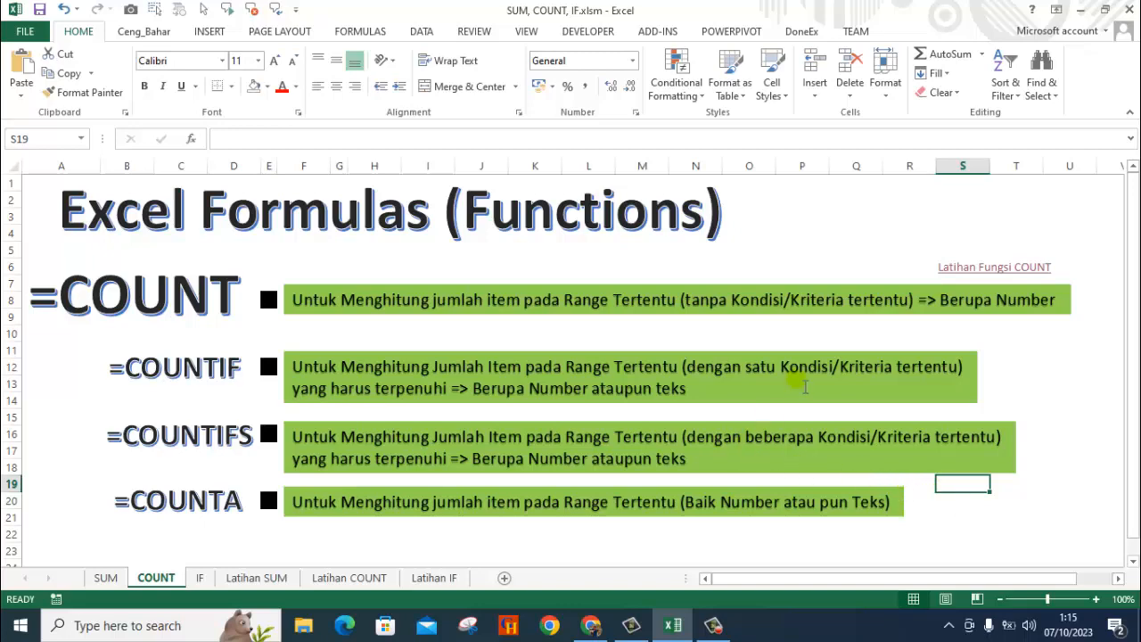
Open the Latihan COUNT practice sheet and count the Quantity values in K4 with =COUNT(F3:F10).
left_click(958, 278)
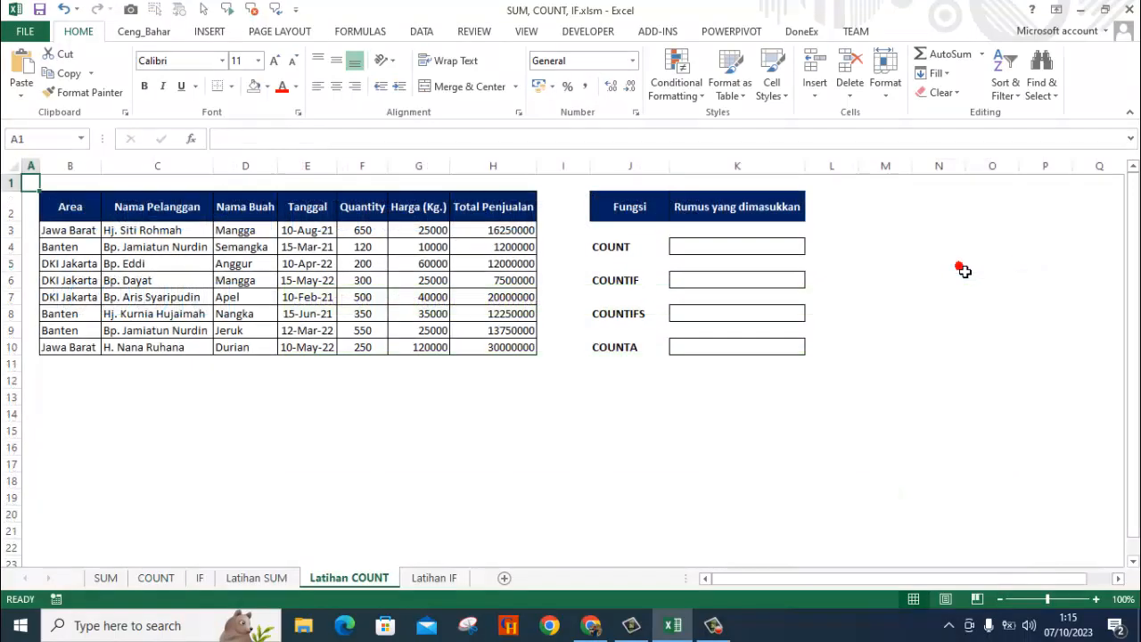
left_click(551, 400)
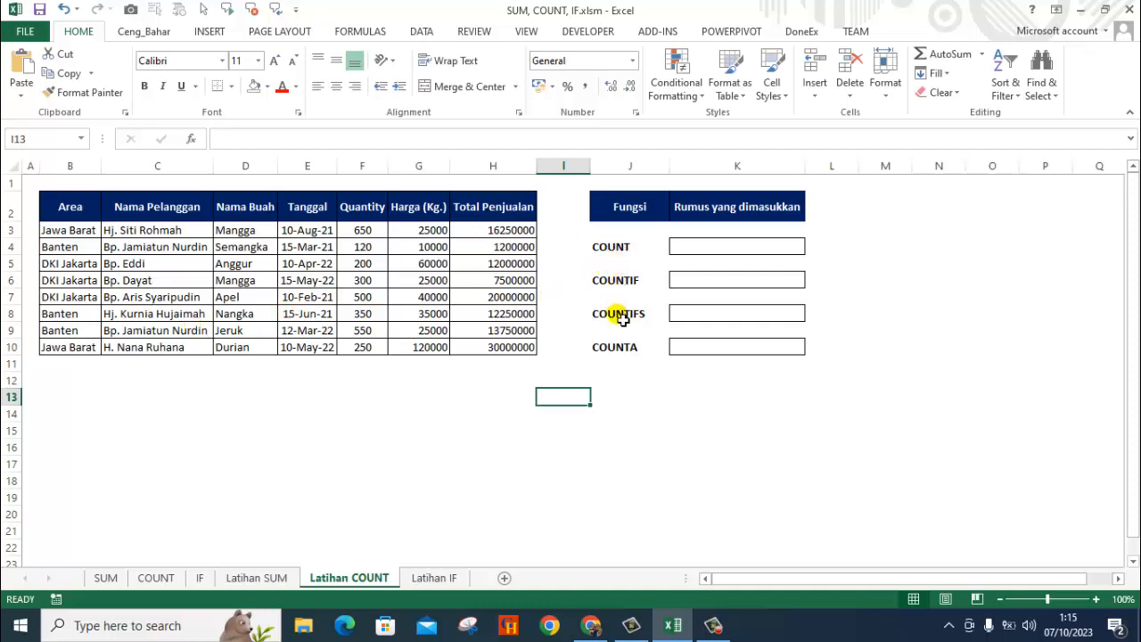
left_click(700, 252)
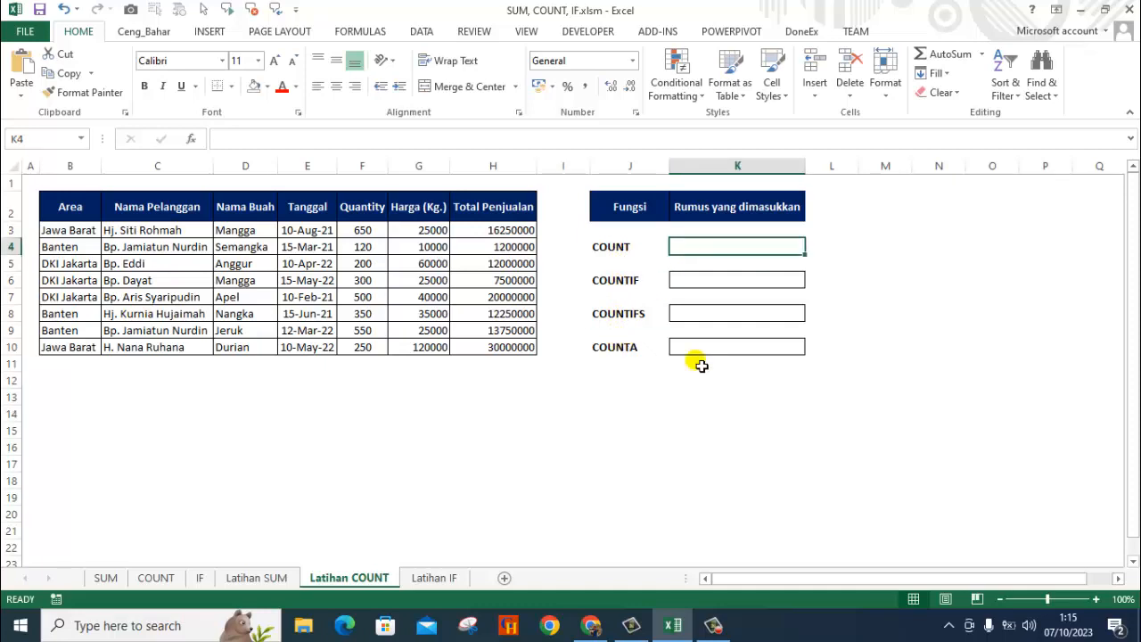
type("=")
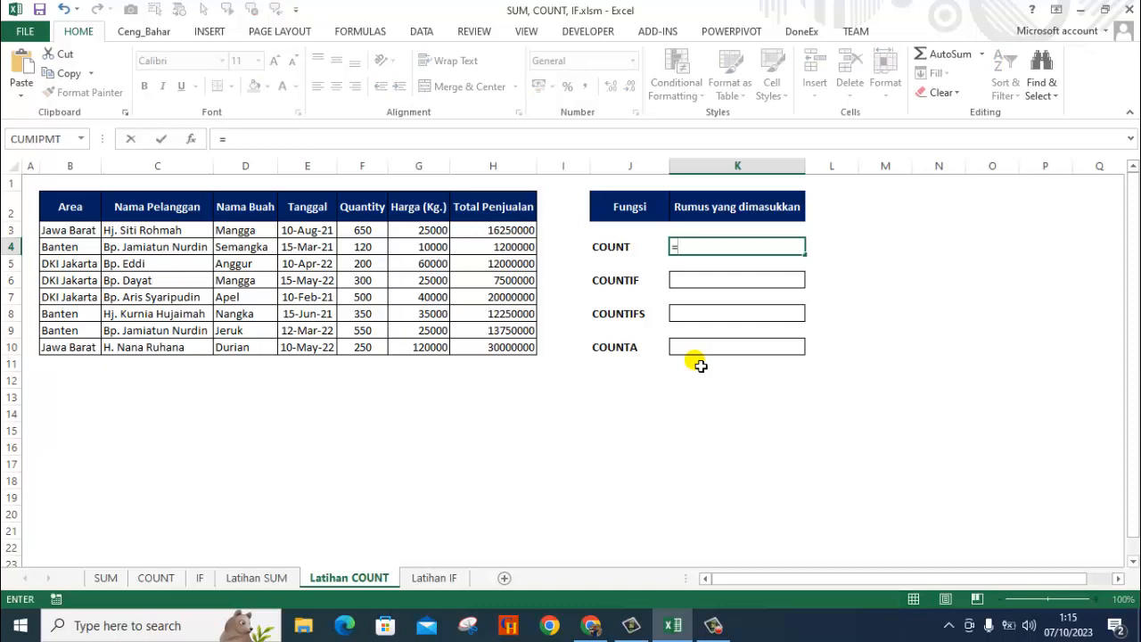
type("COUNT")
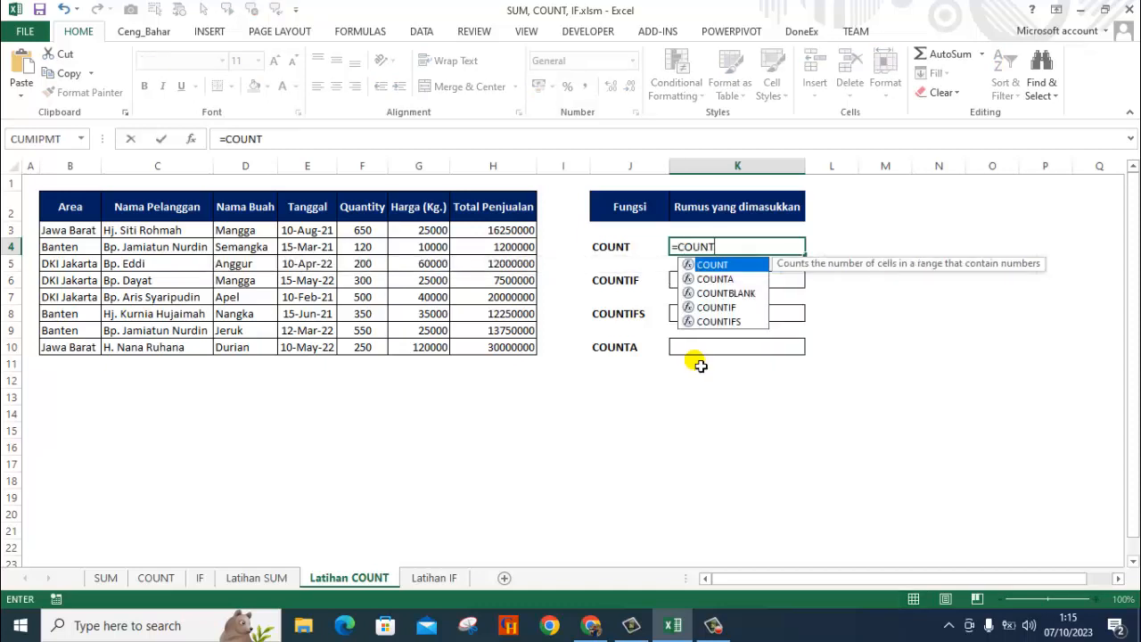
type("(")
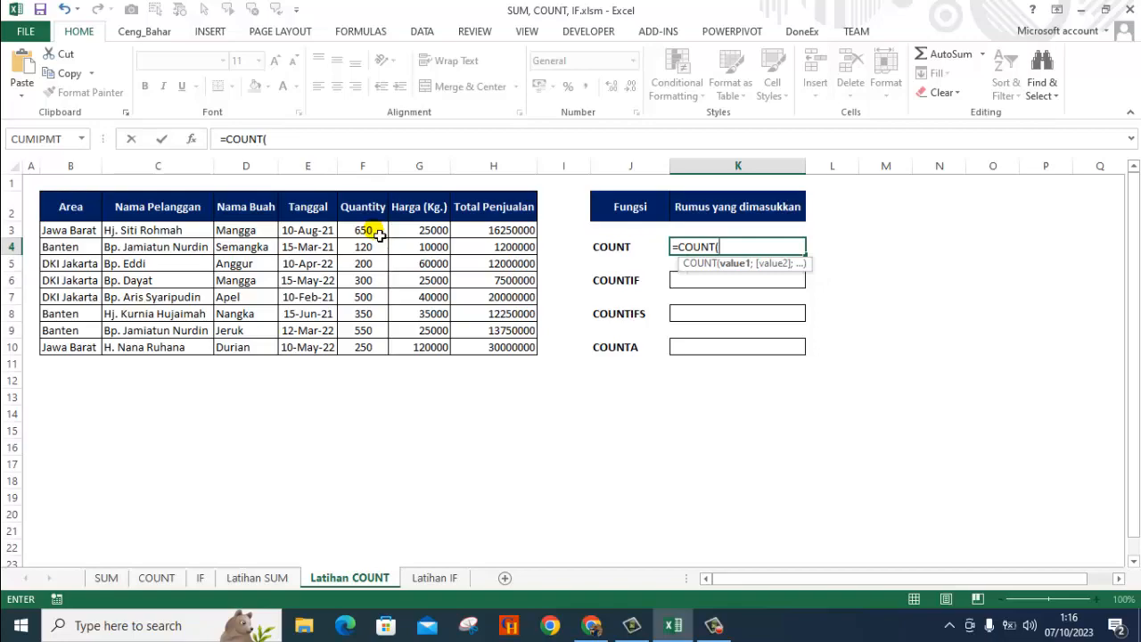
left_click_drag(379, 233, 379, 348)
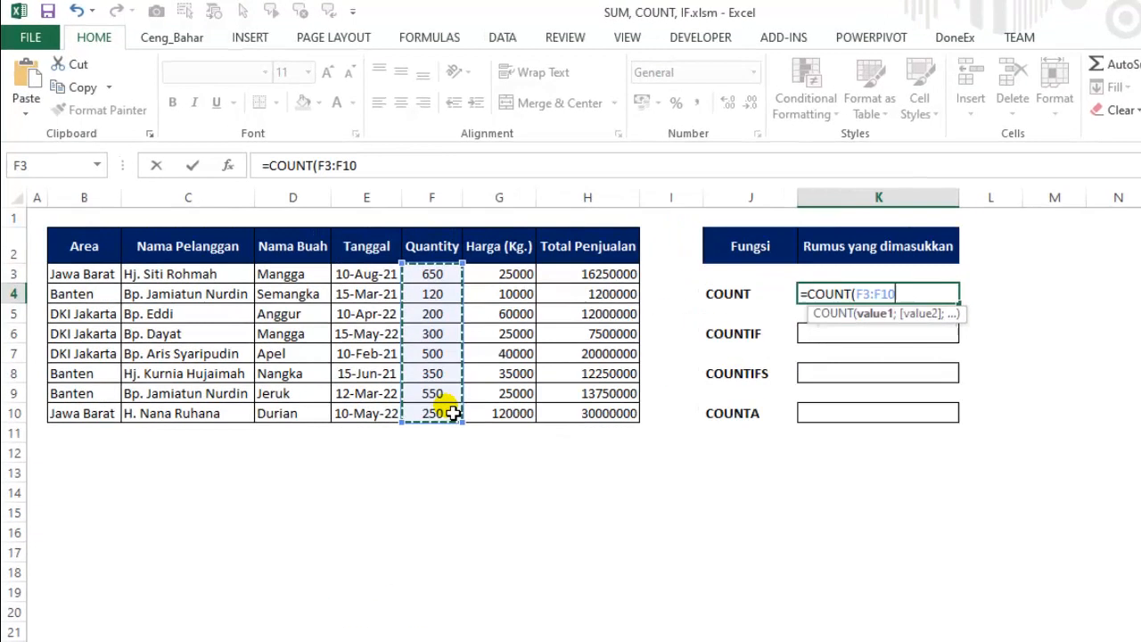
type(")")
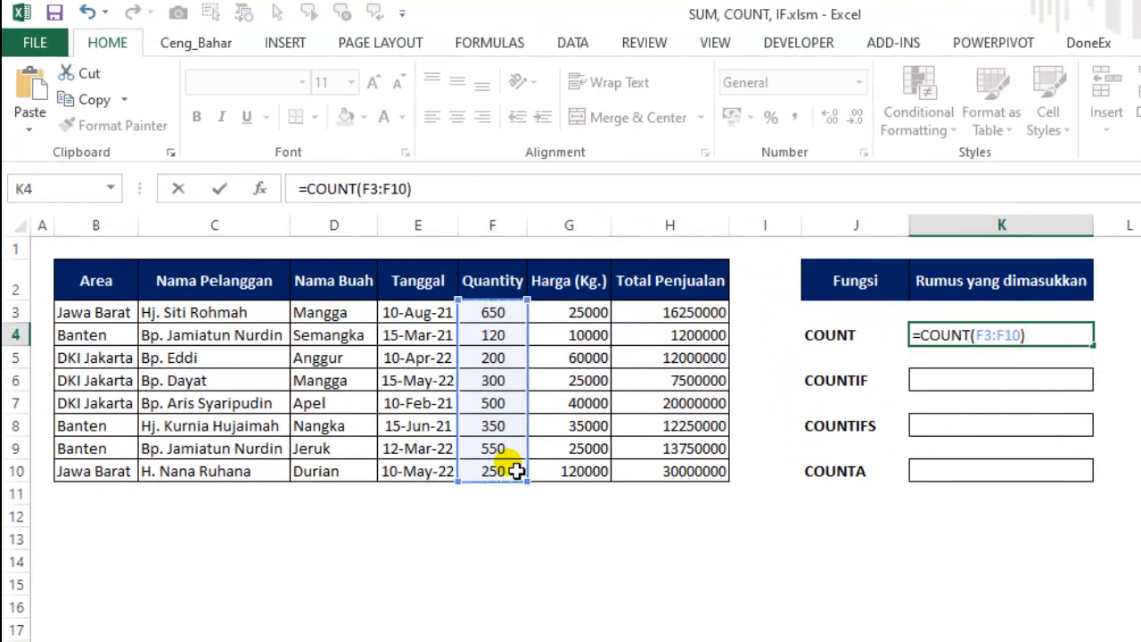
key("Return")
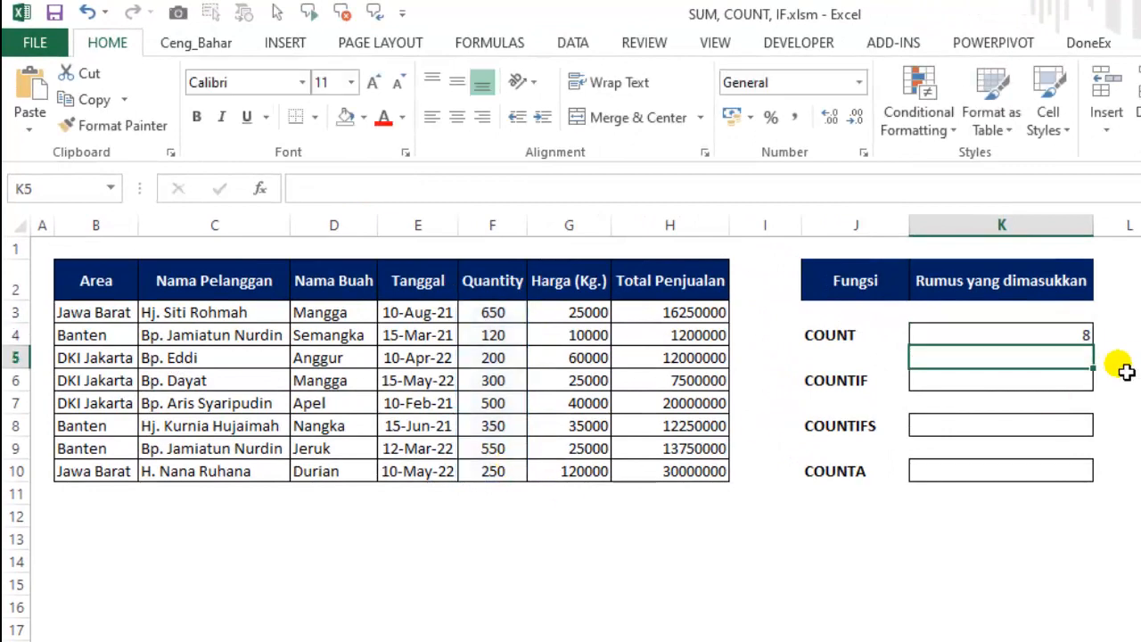
left_click(1079, 335)
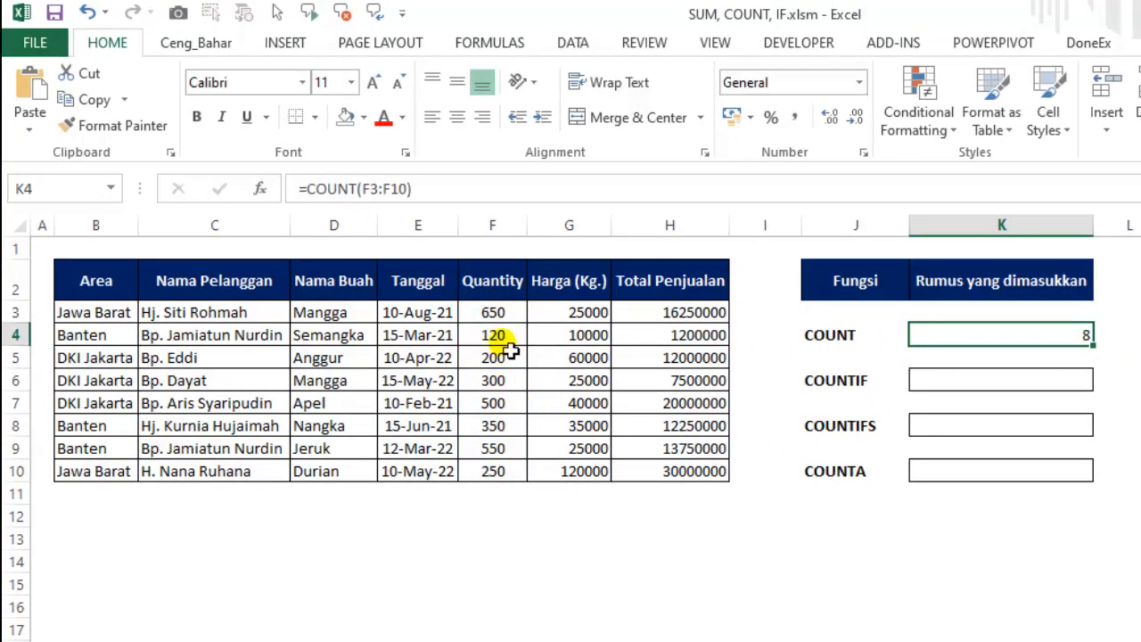
left_click_drag(507, 321, 502, 473)
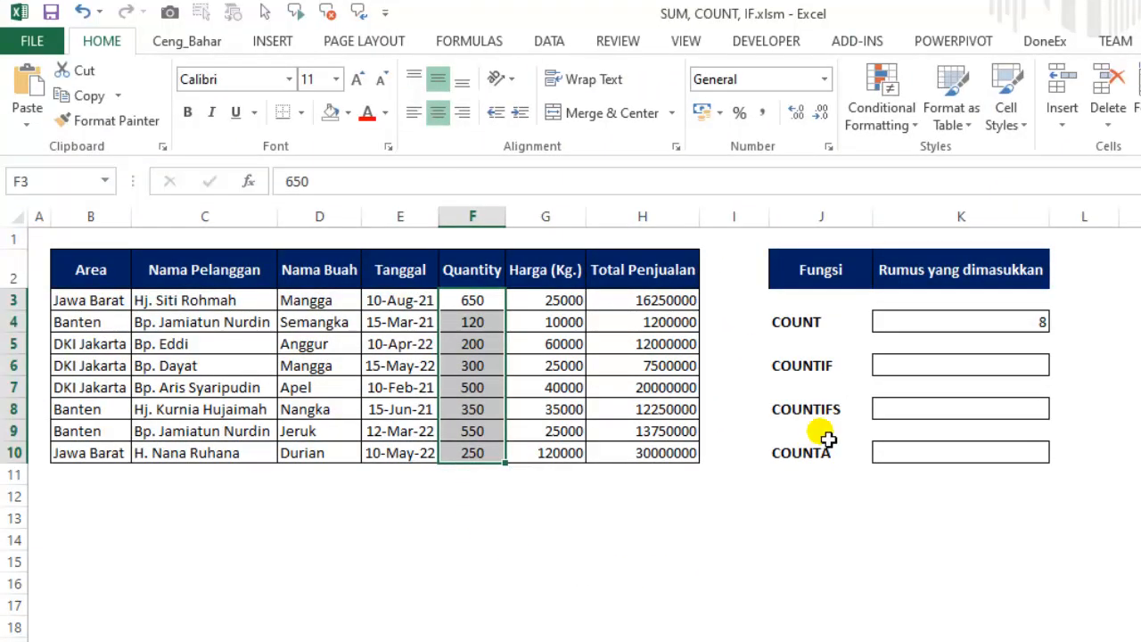
Count the Mangga entries in the Nama Buah column by entering =COUNTIF(D3:D10;"Mangga") in K6.
left_click(921, 371)
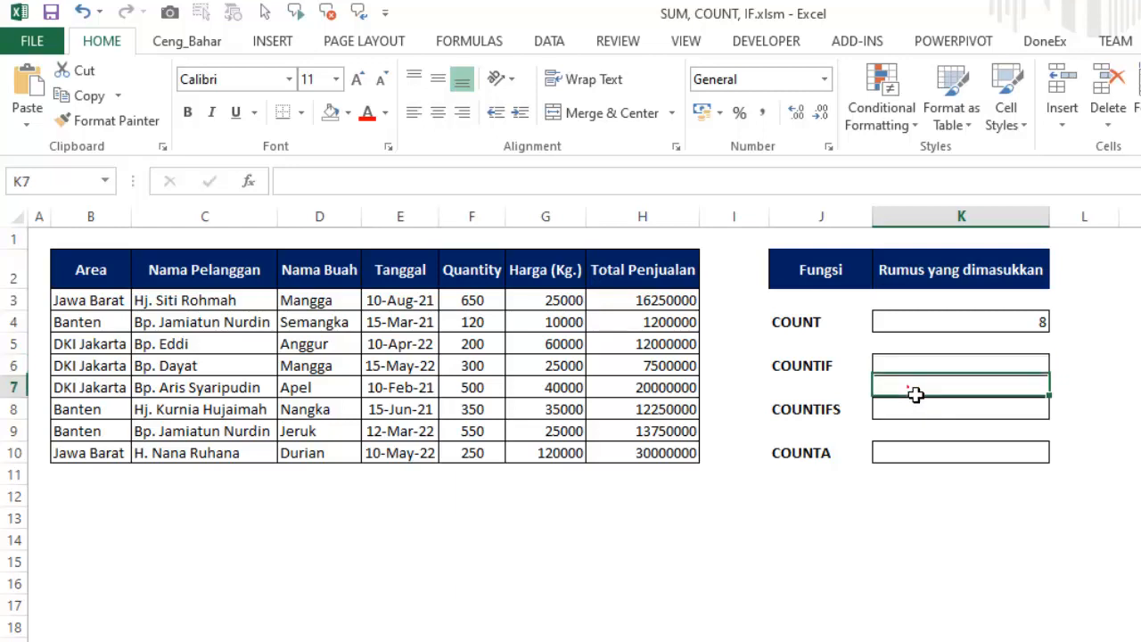
double_click(908, 387)
left_click(913, 369)
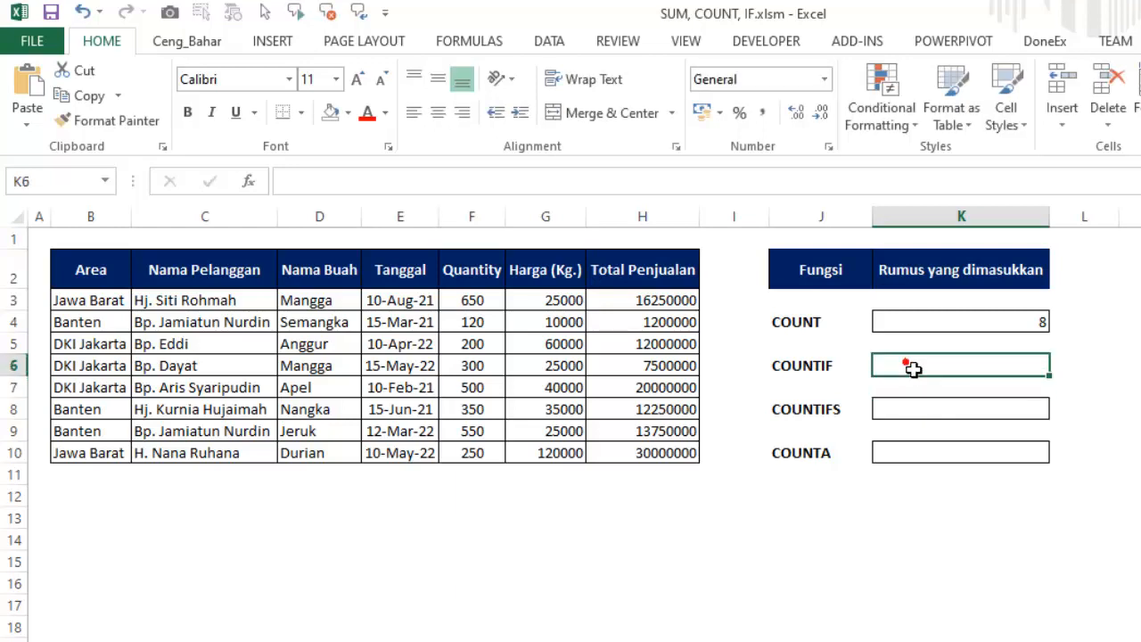
type("=")
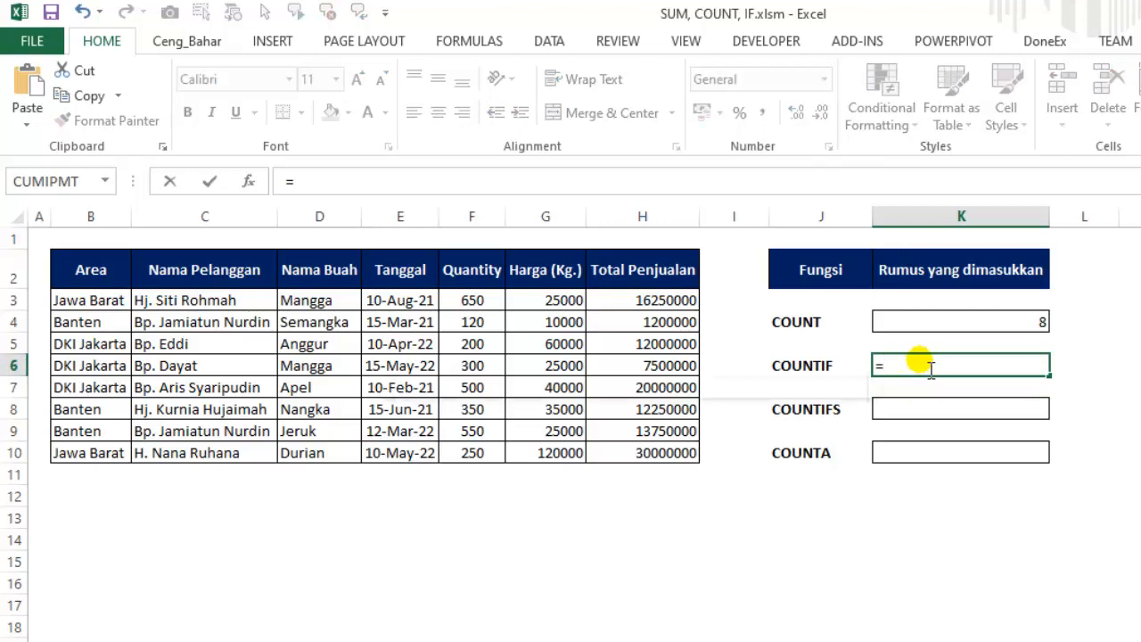
type("COUNTIF(")
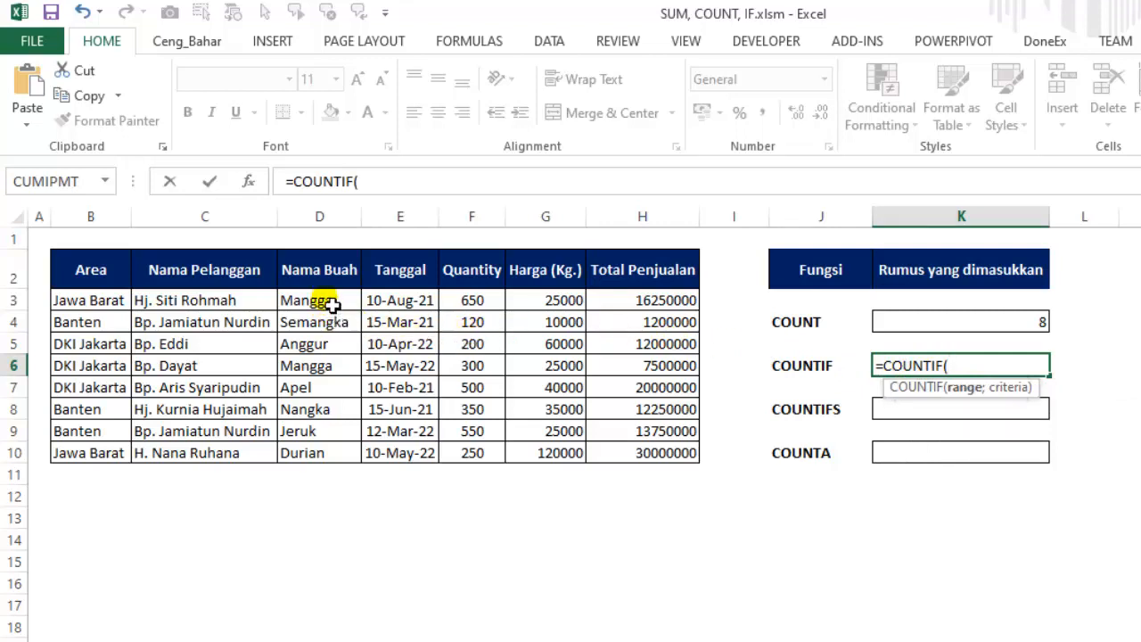
left_click_drag(331, 304, 331, 455)
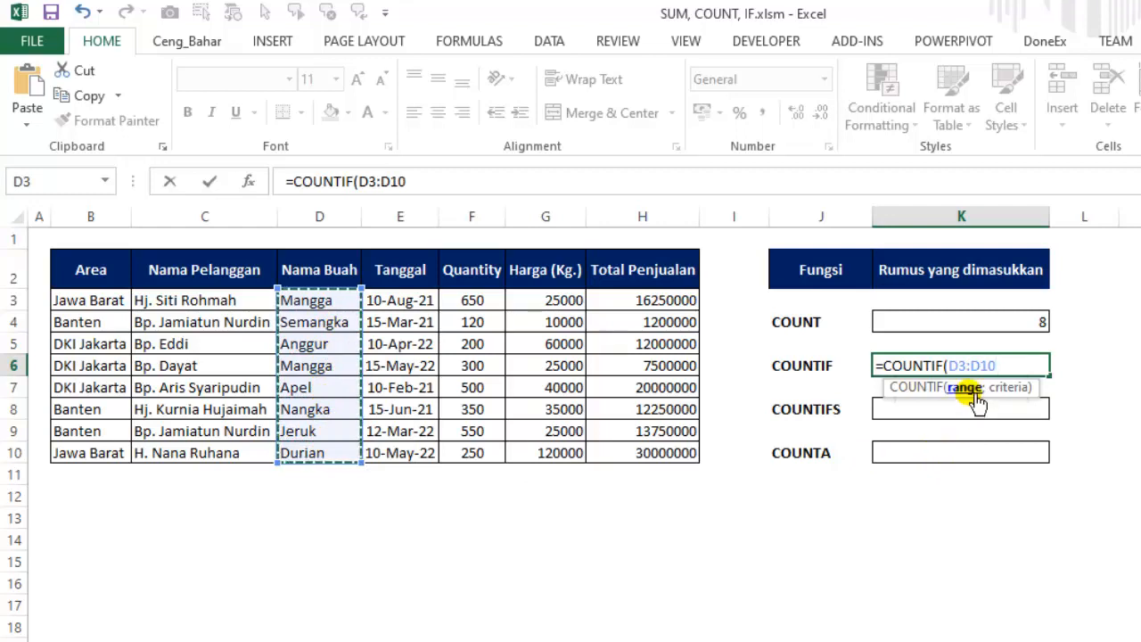
type(";")
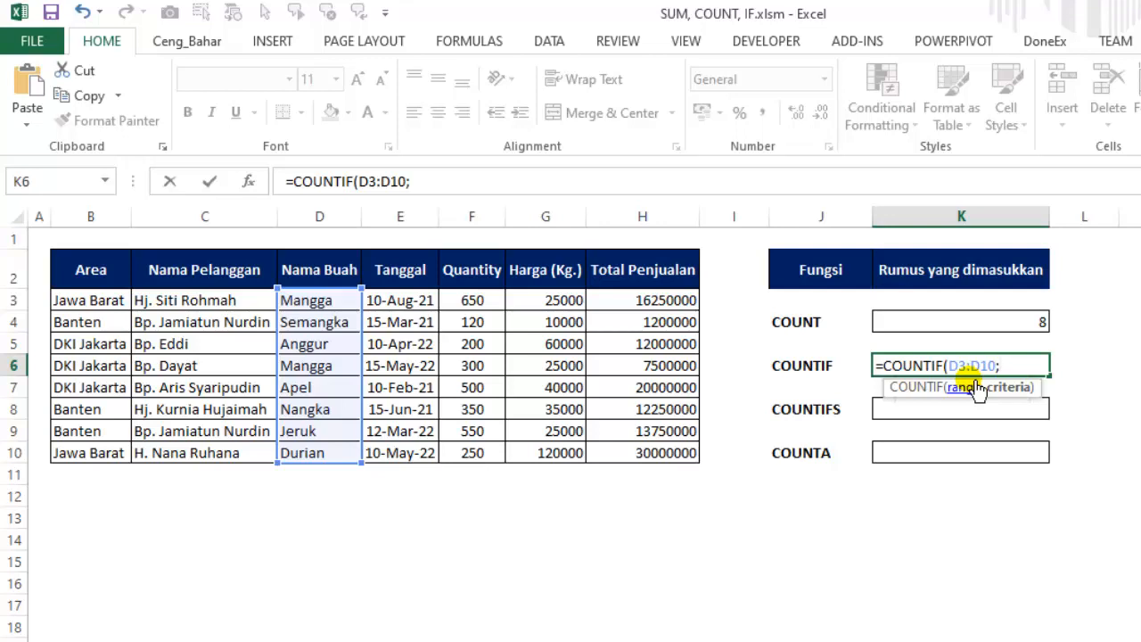
type("\"Mangga")
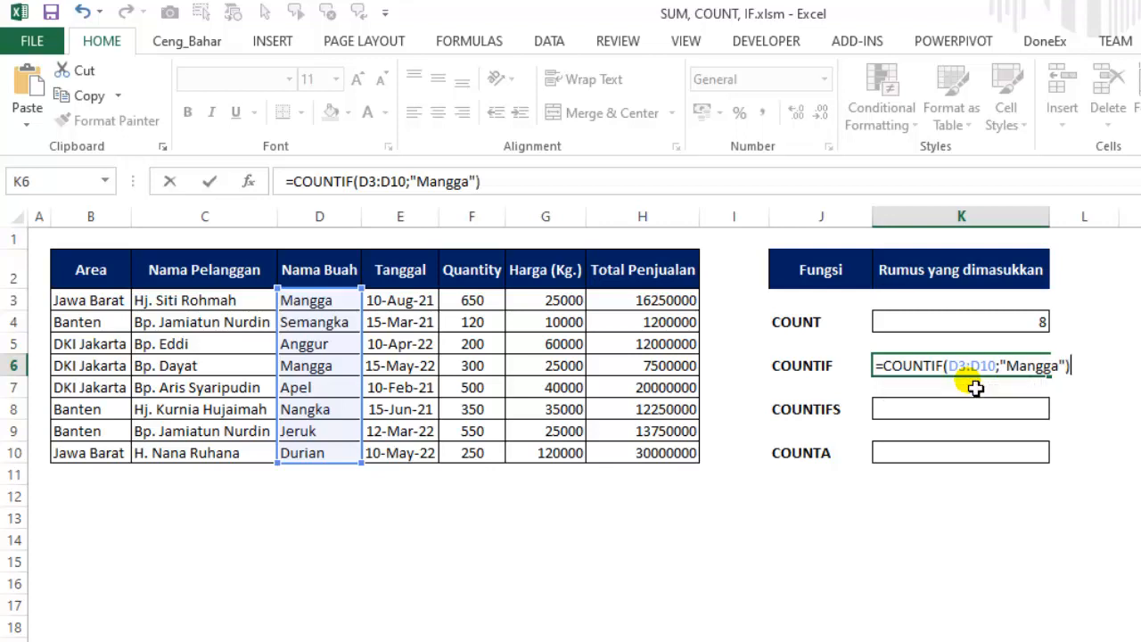
key("Return")
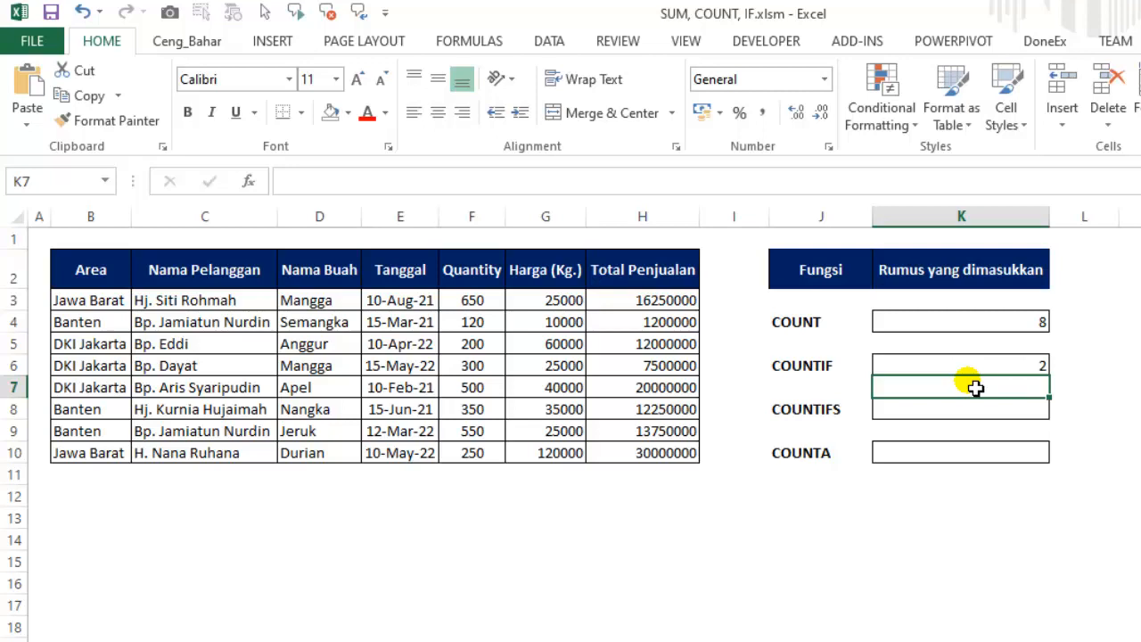
Highlight both Mangga cells in the Nama Buah column, D3 and D6, with a yellow fill.
left_click(927, 366)
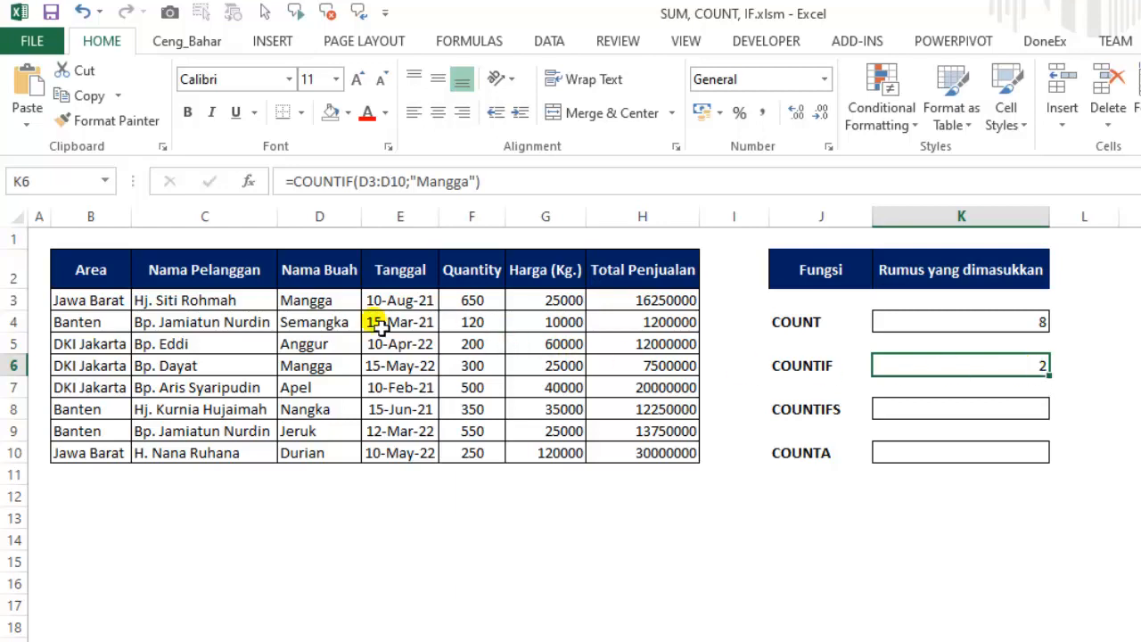
left_click(324, 303)
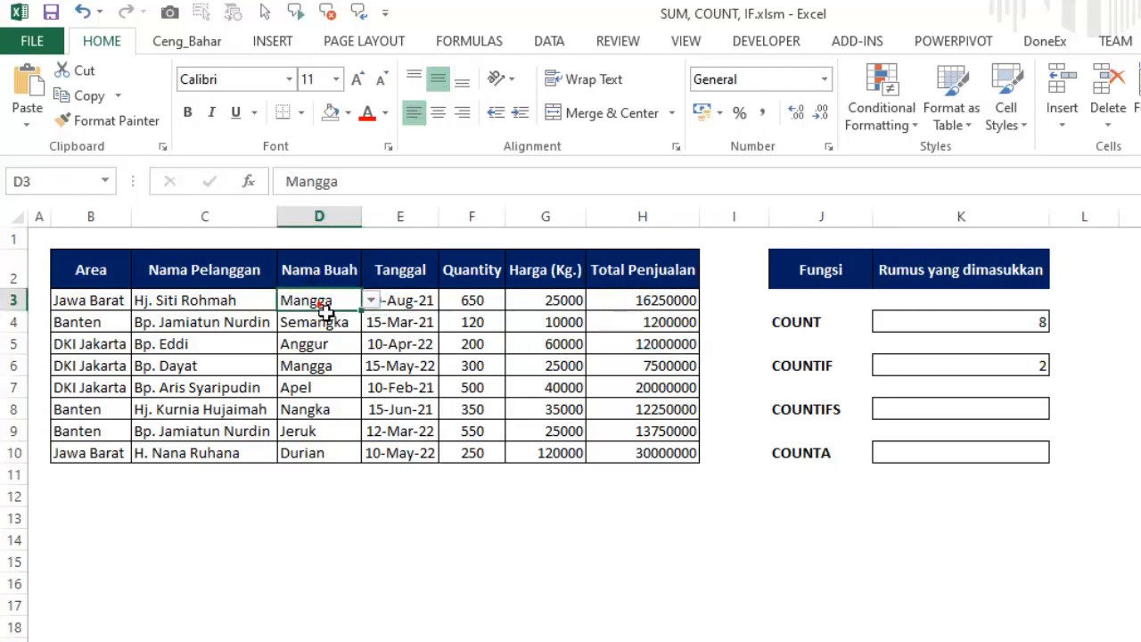
left_click(347, 114)
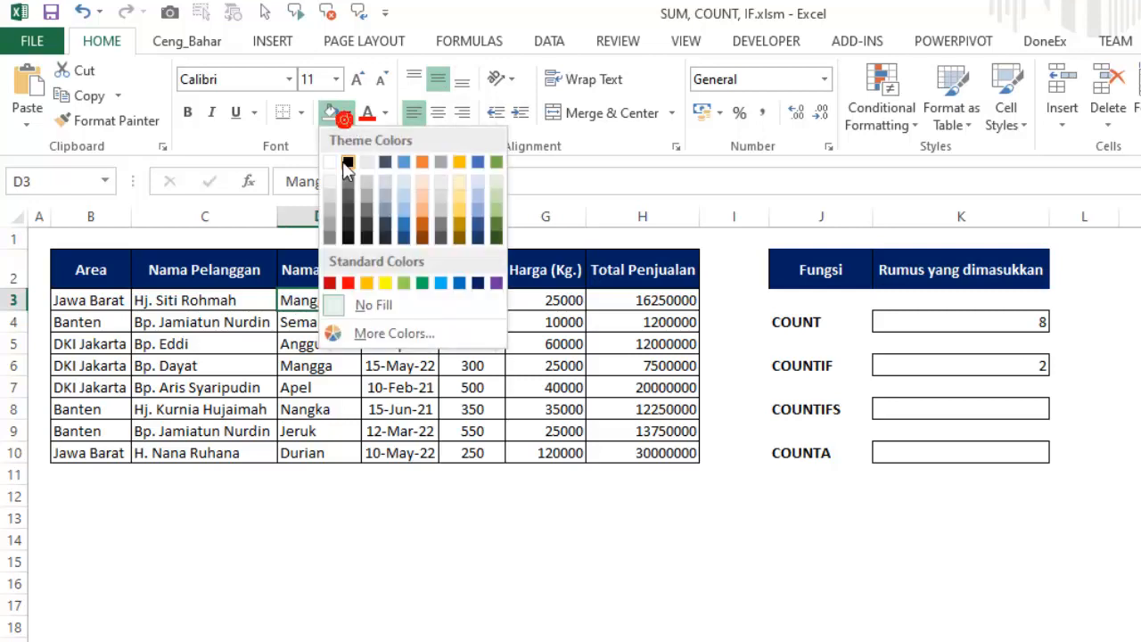
left_click(378, 283)
left_click(330, 368)
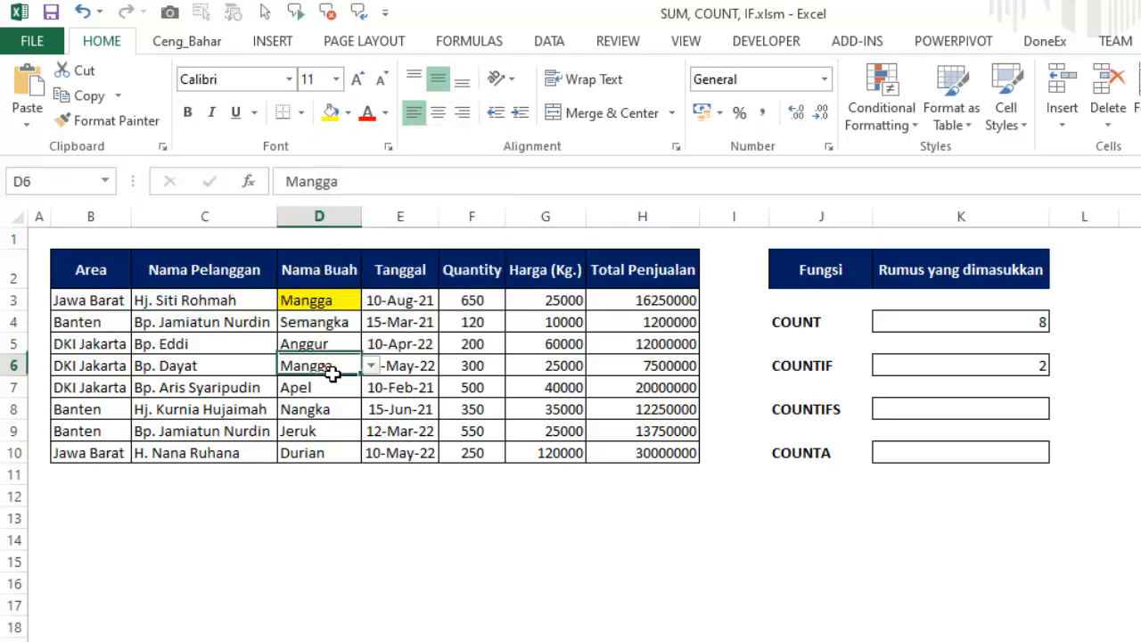
left_click(330, 113)
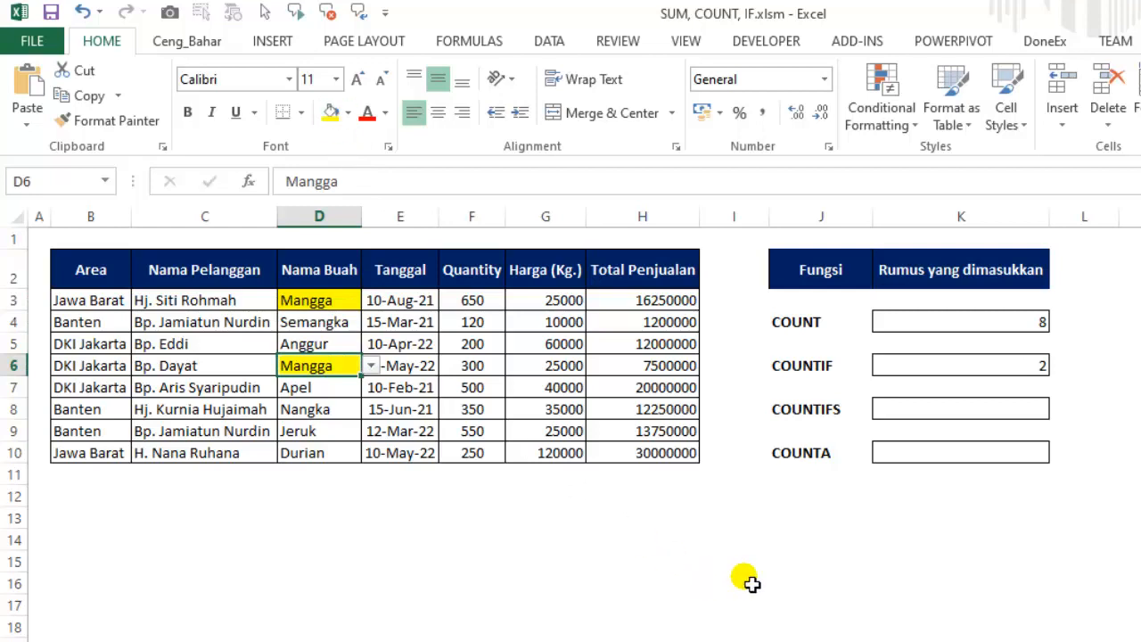
Count the Mangga rows from the Jawa Barat area by entering =COUNTIFS(D3:D10;"Mangga";B3:B10;"Jawa Barat") in K8.
left_click(922, 418)
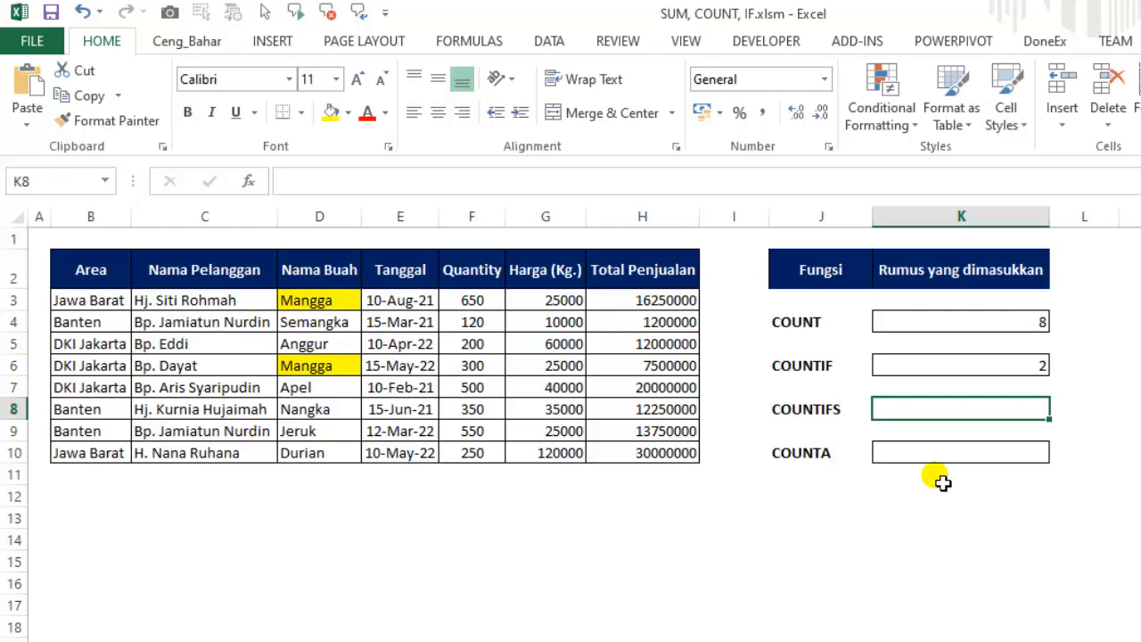
type("=")
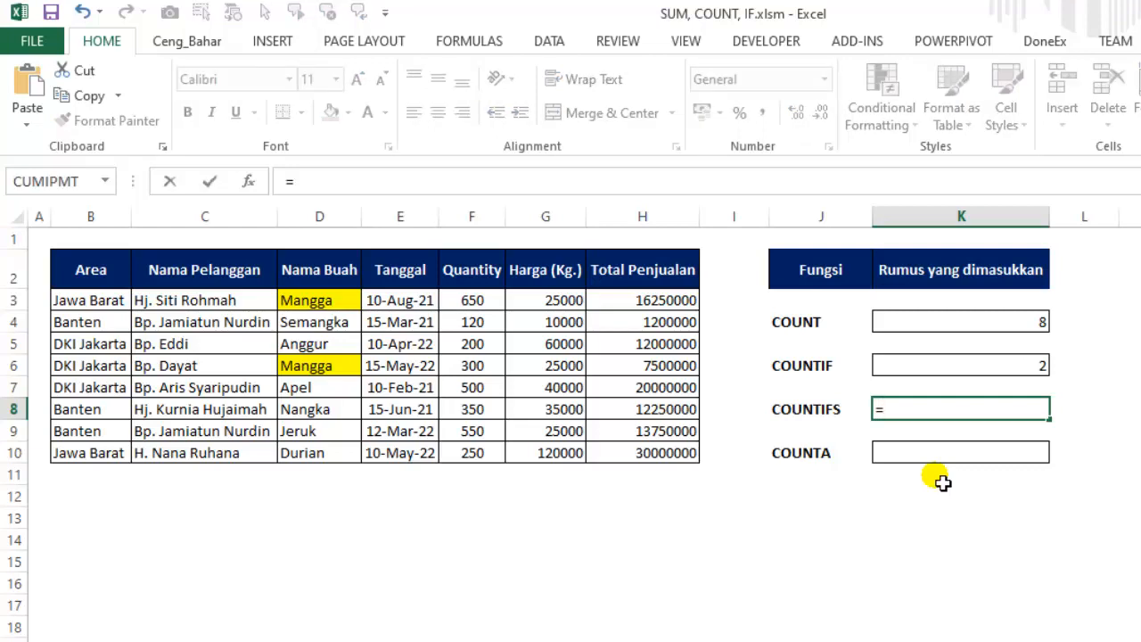
type("COU")
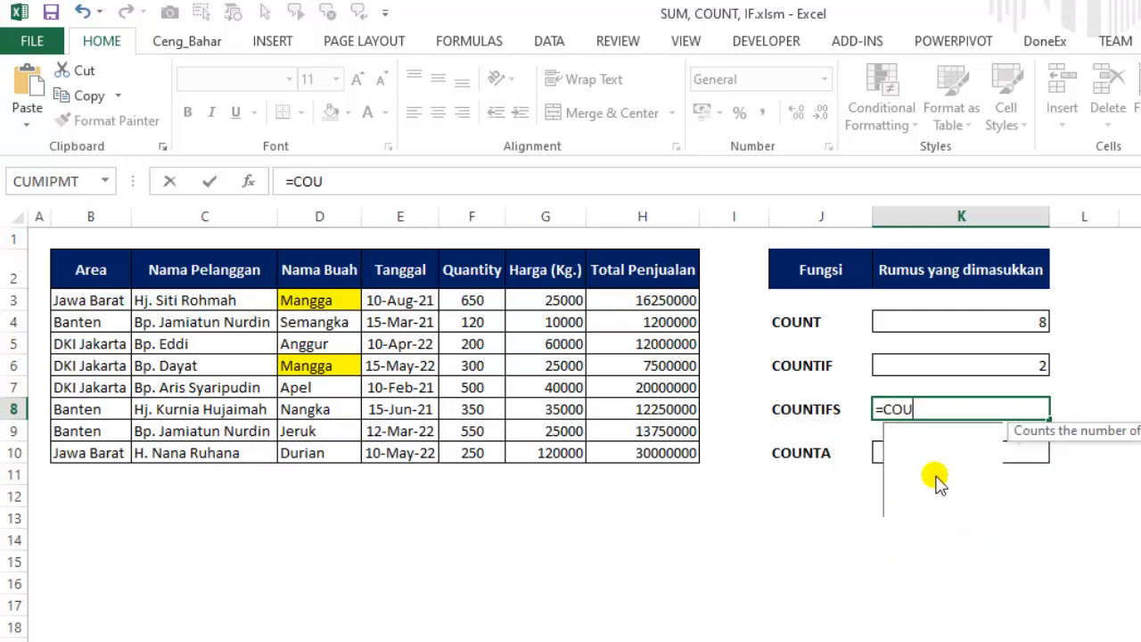
type("NTIFS(")
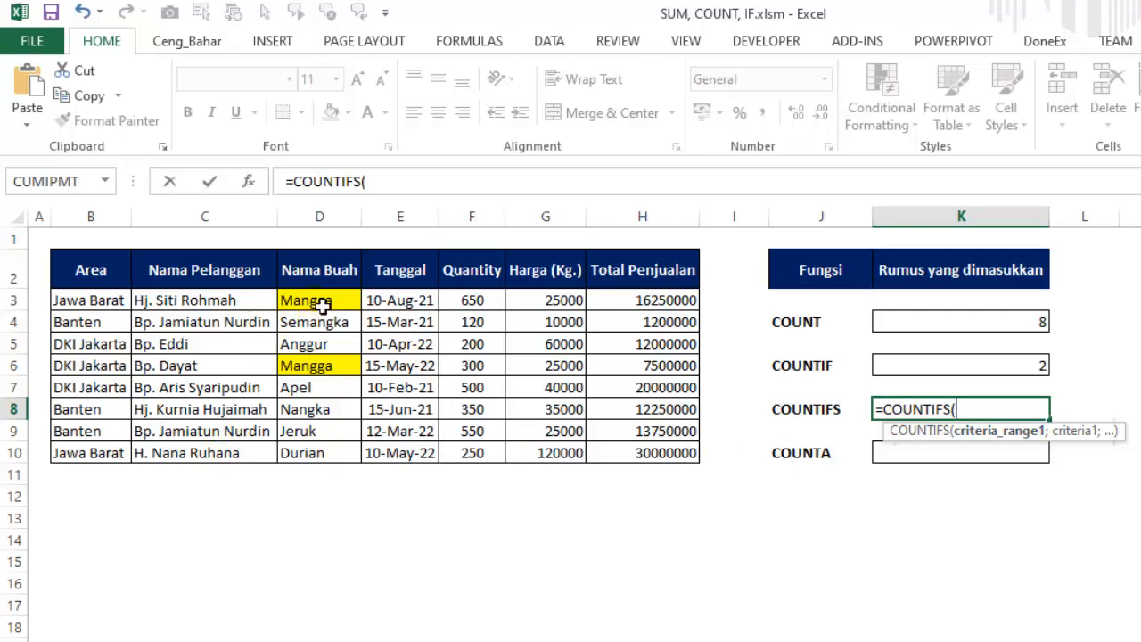
left_click_drag(322, 304, 326, 453)
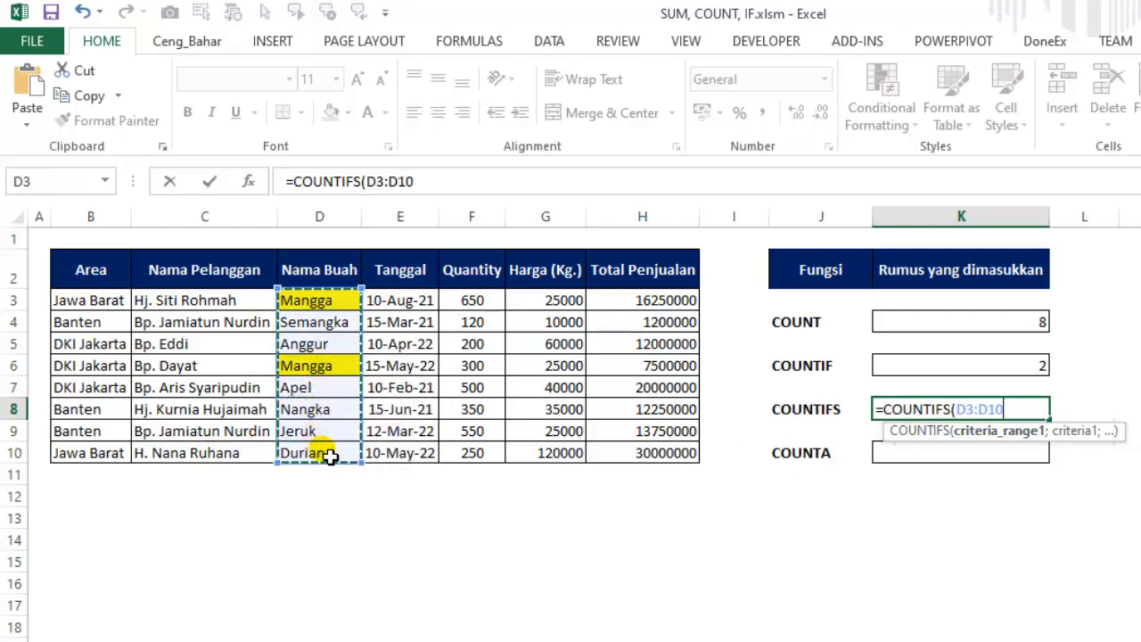
type(";\"Mangga")
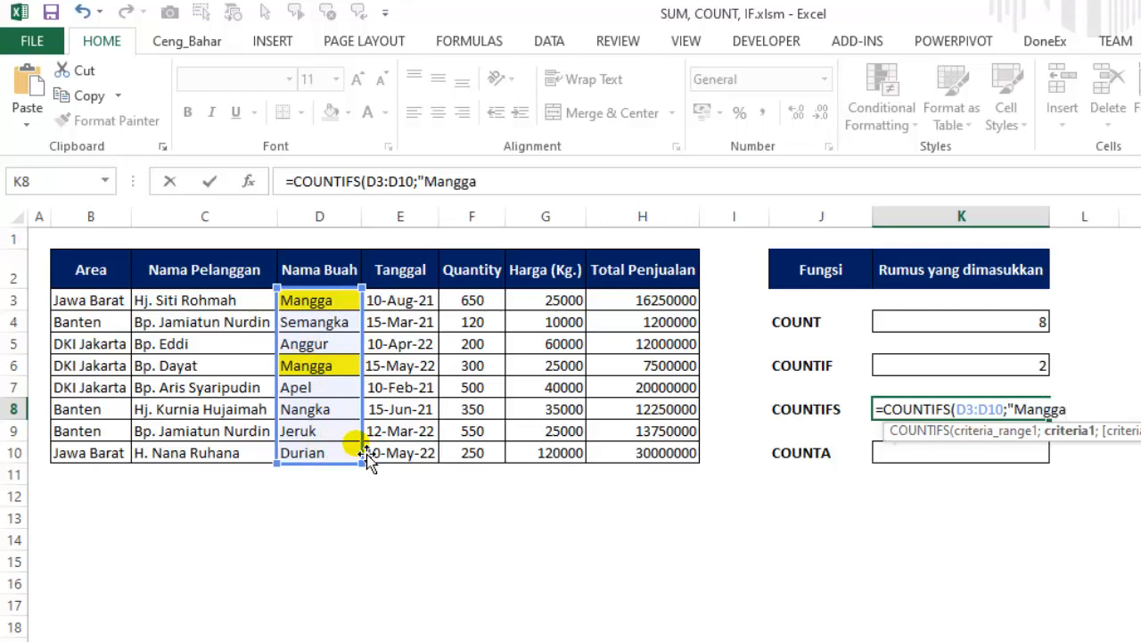
type(";")
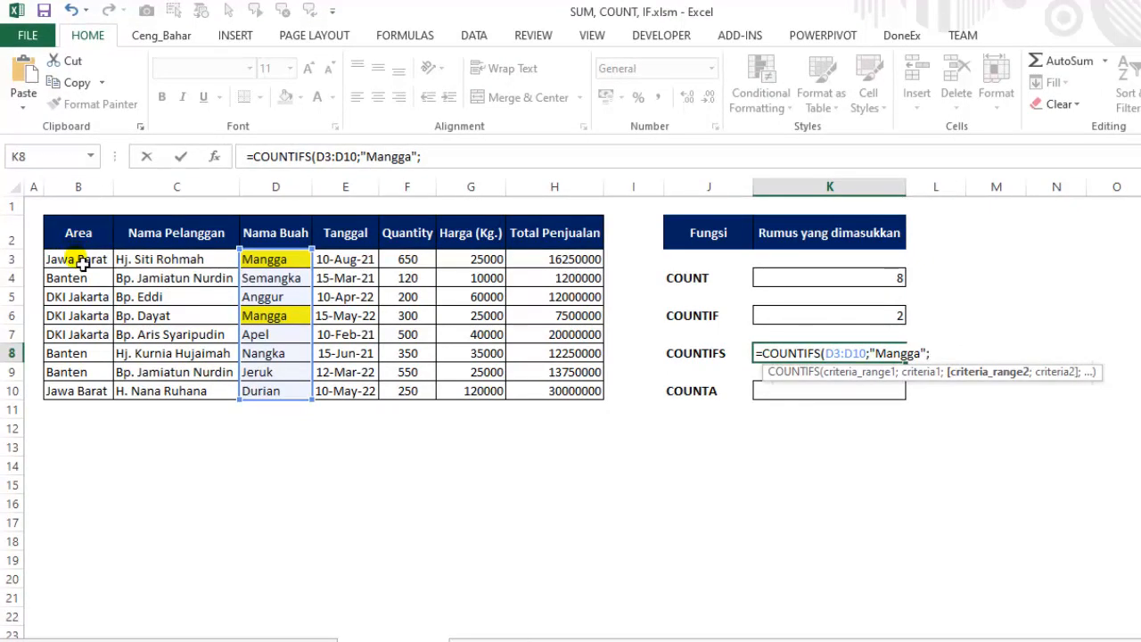
left_click_drag(82, 259, 82, 390)
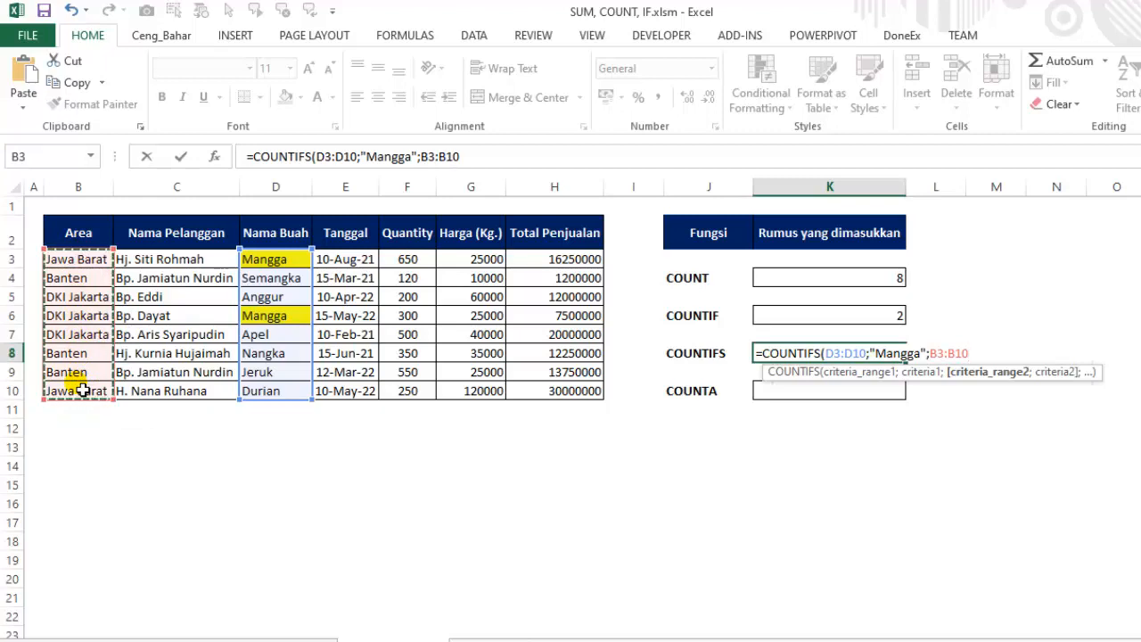
type(";\"Jawa Barat")
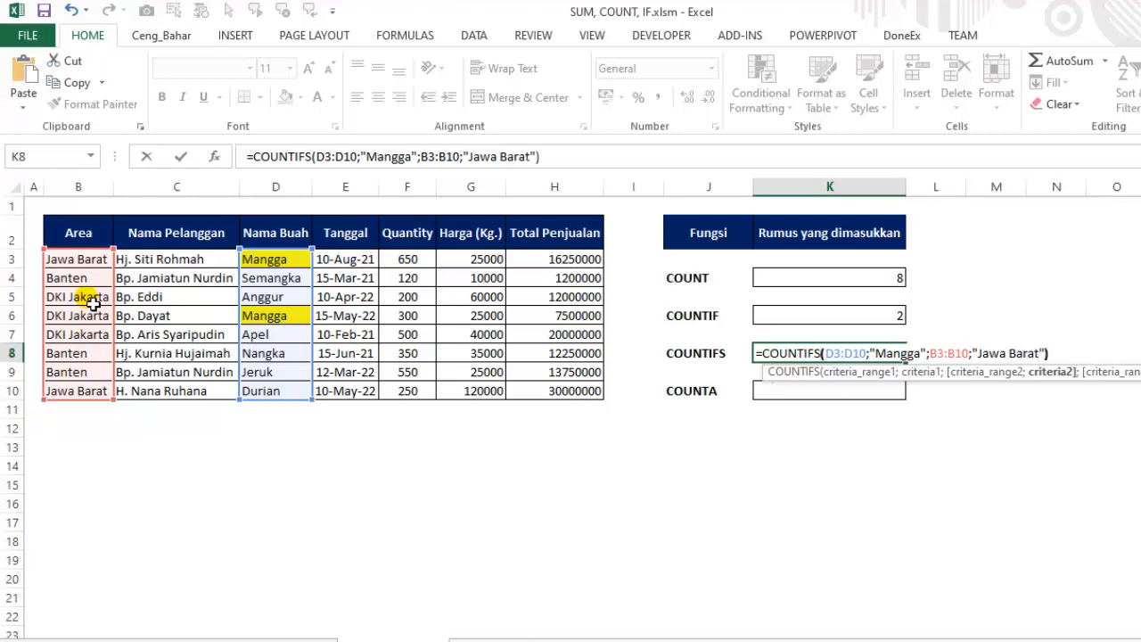
key("Return")
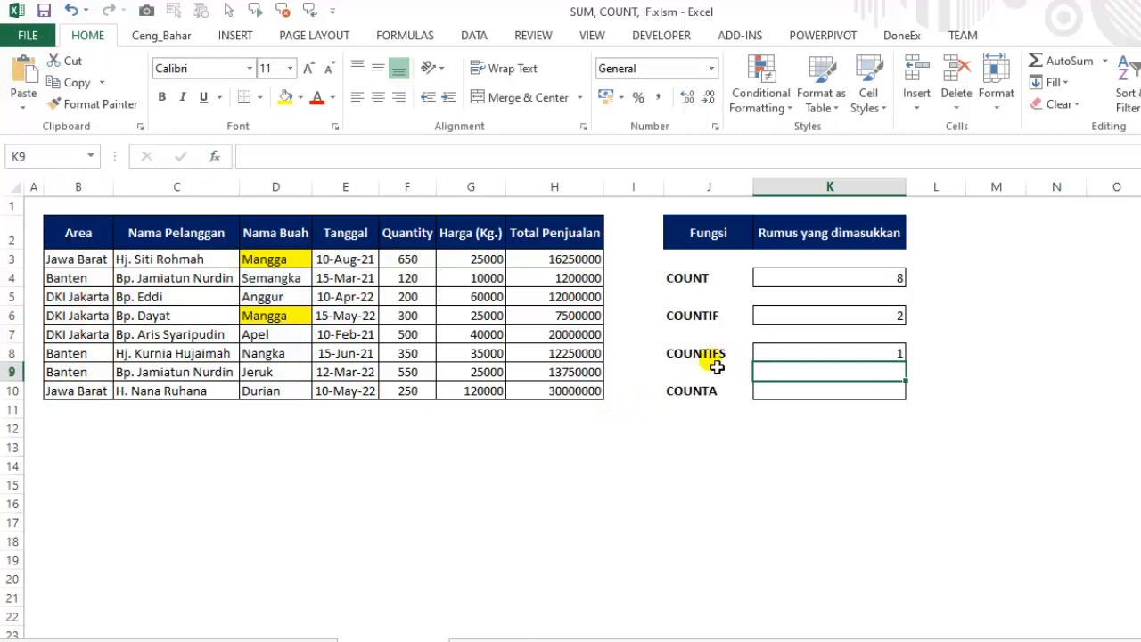
left_click(793, 357)
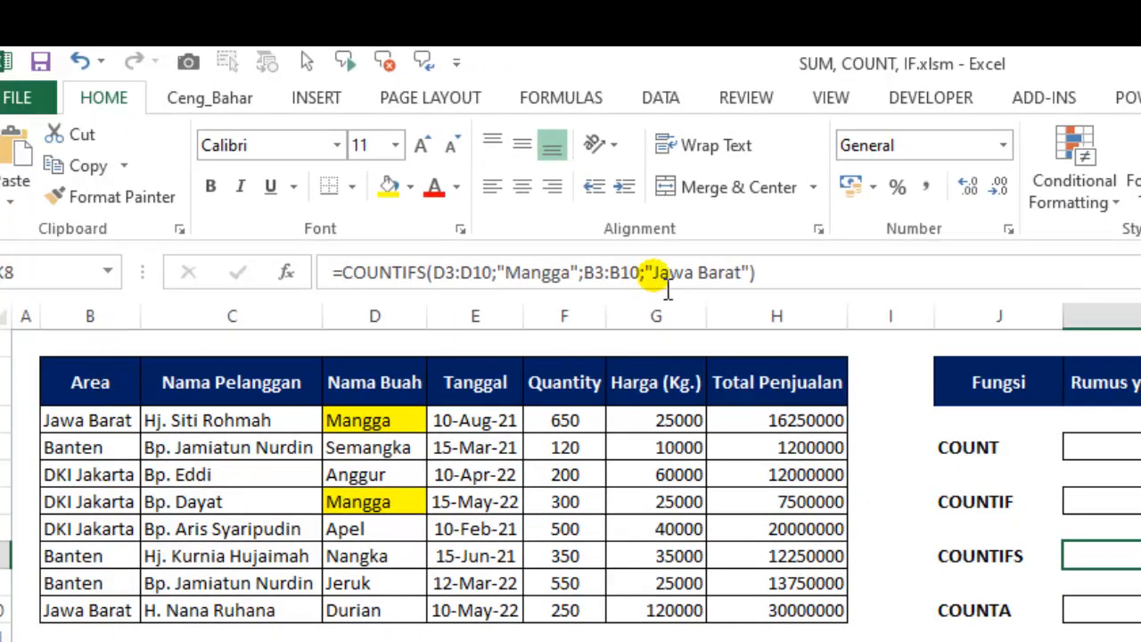
Highlight both Jawa Barat cells in the Area column, B3 and B10, with a light gold fill.
left_click(93, 432)
left_click(411, 186)
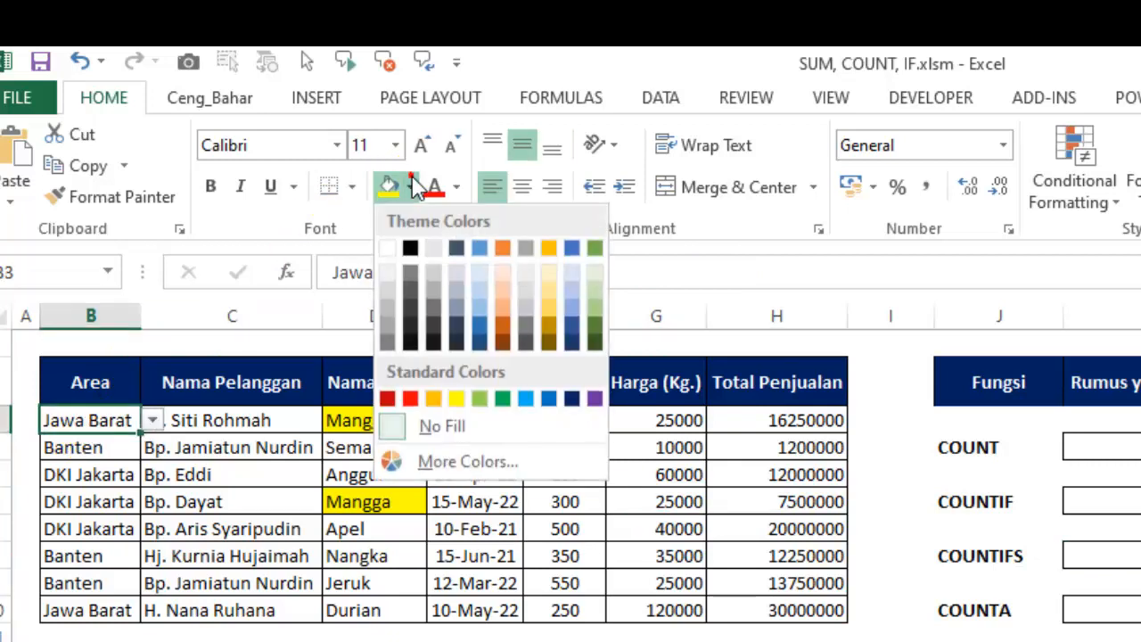
left_click(550, 275)
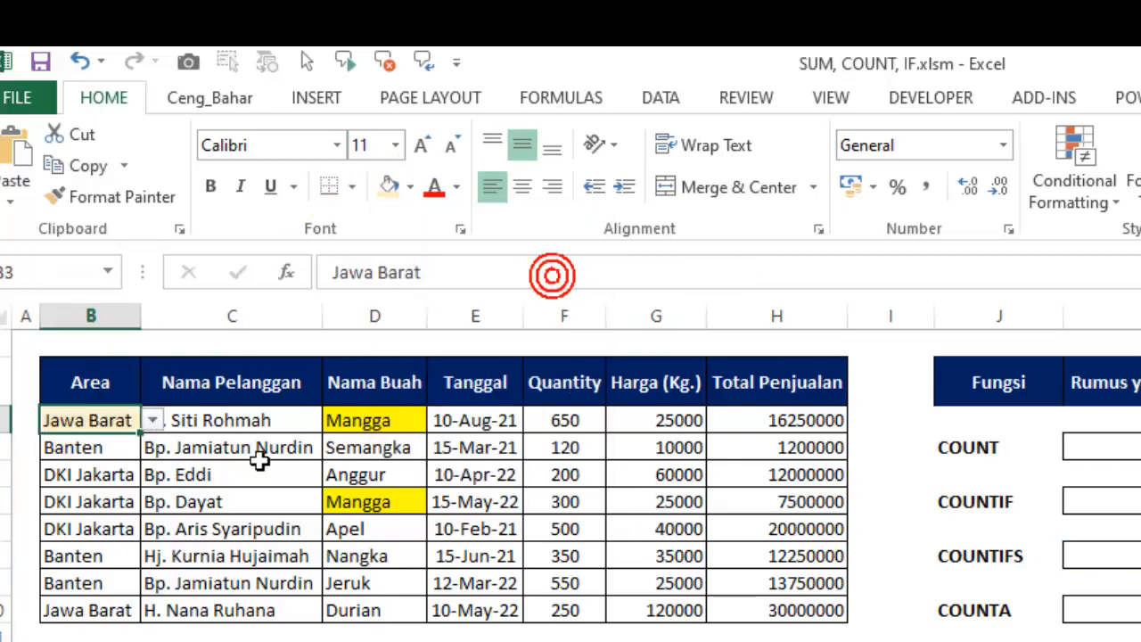
left_click(103, 609)
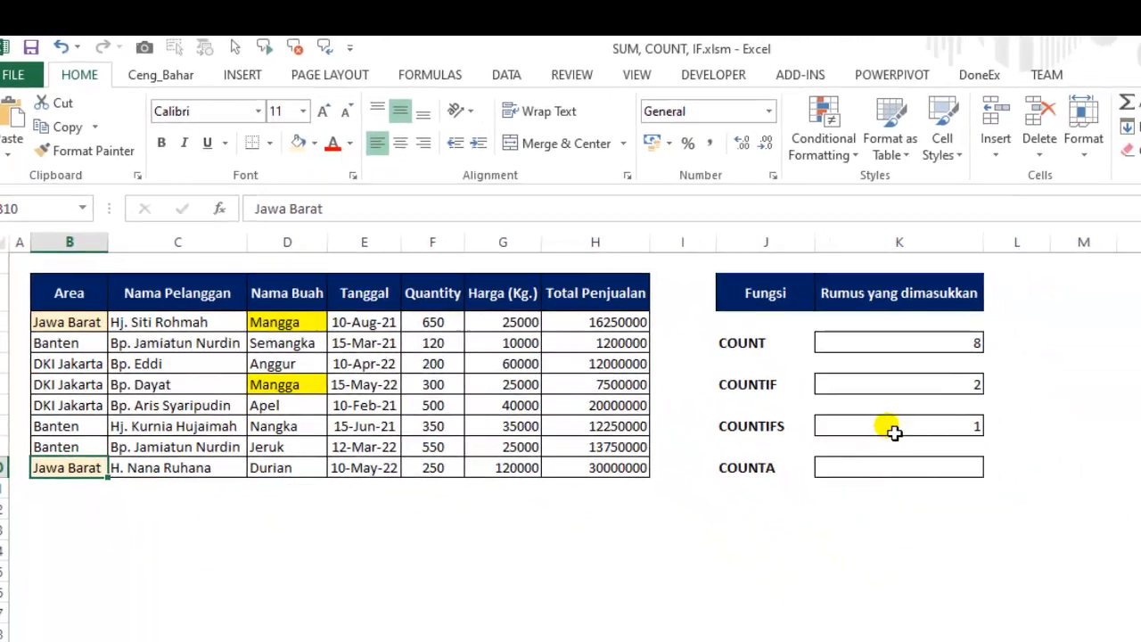
left_click(886, 431)
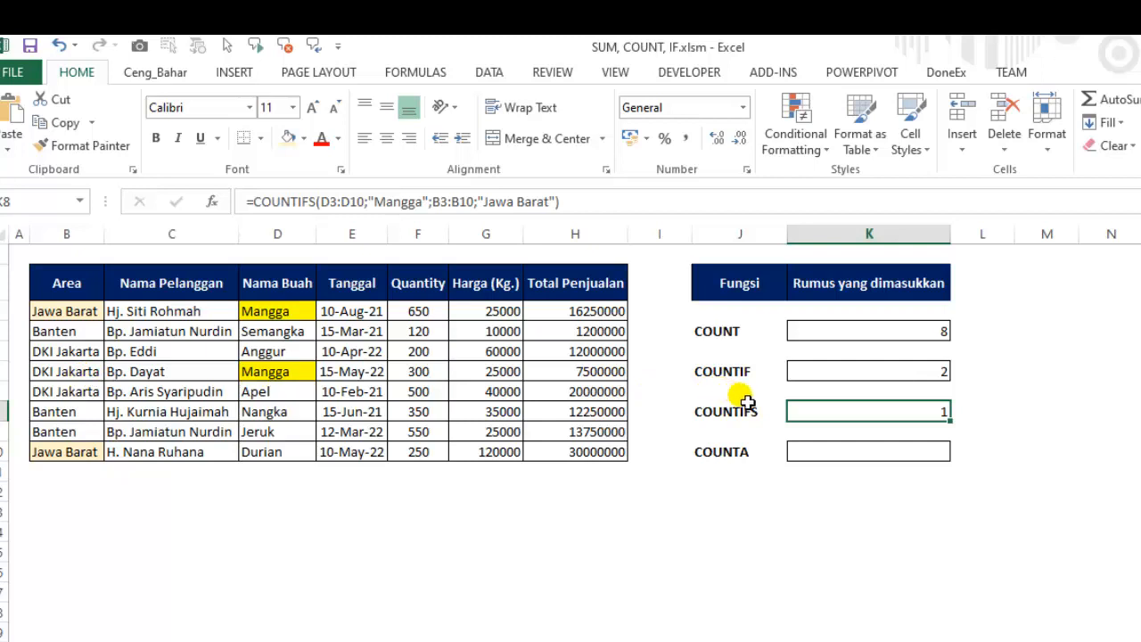
Count the non-empty Nama Pelanggan cells by entering =COUNTA(C3:C10) in K10.
left_click(842, 458)
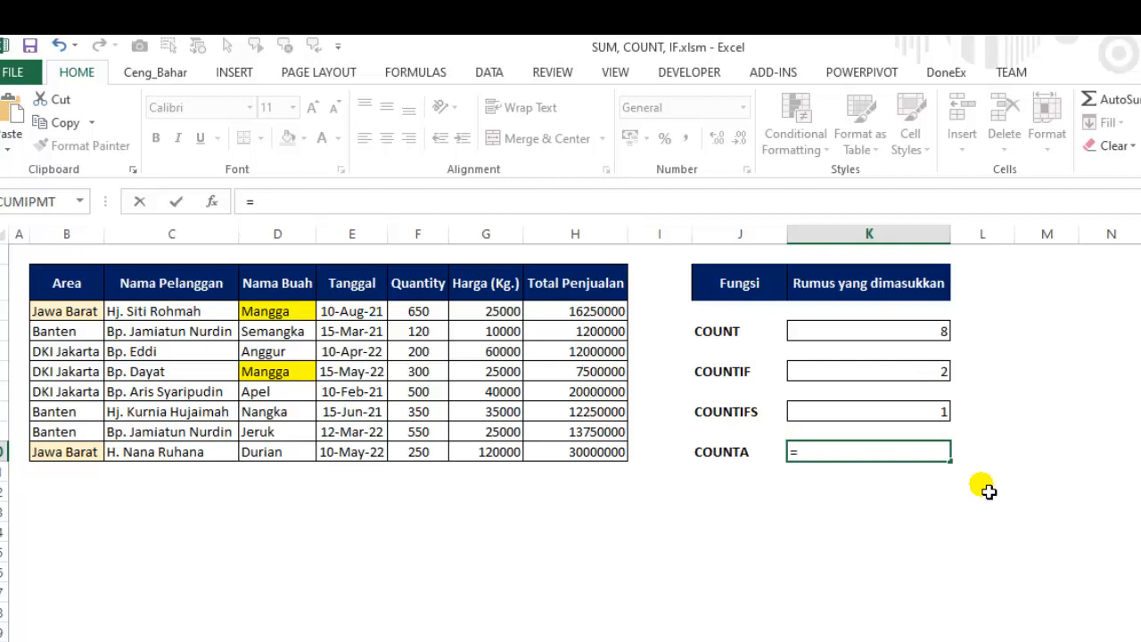
type("COUNTA")
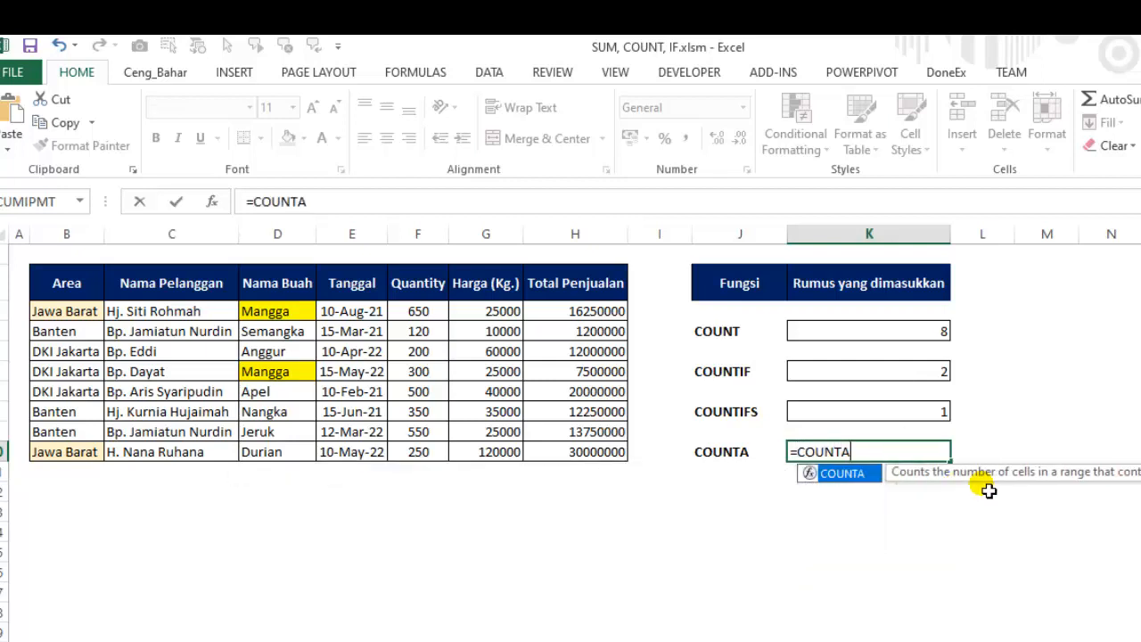
type("(")
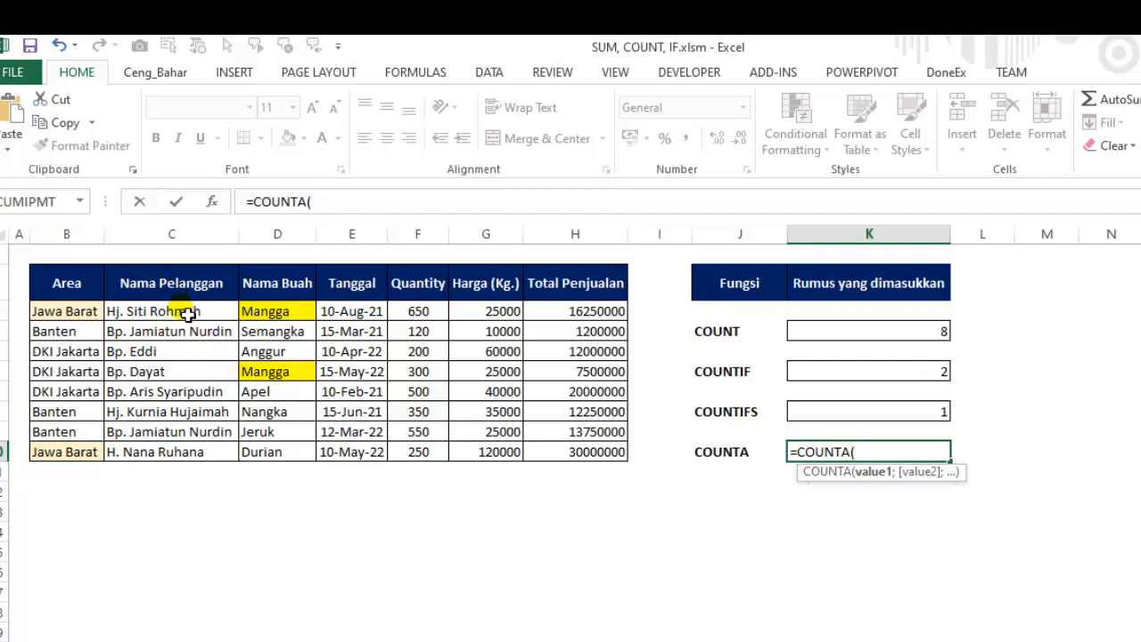
left_click_drag(187, 314, 192, 452)
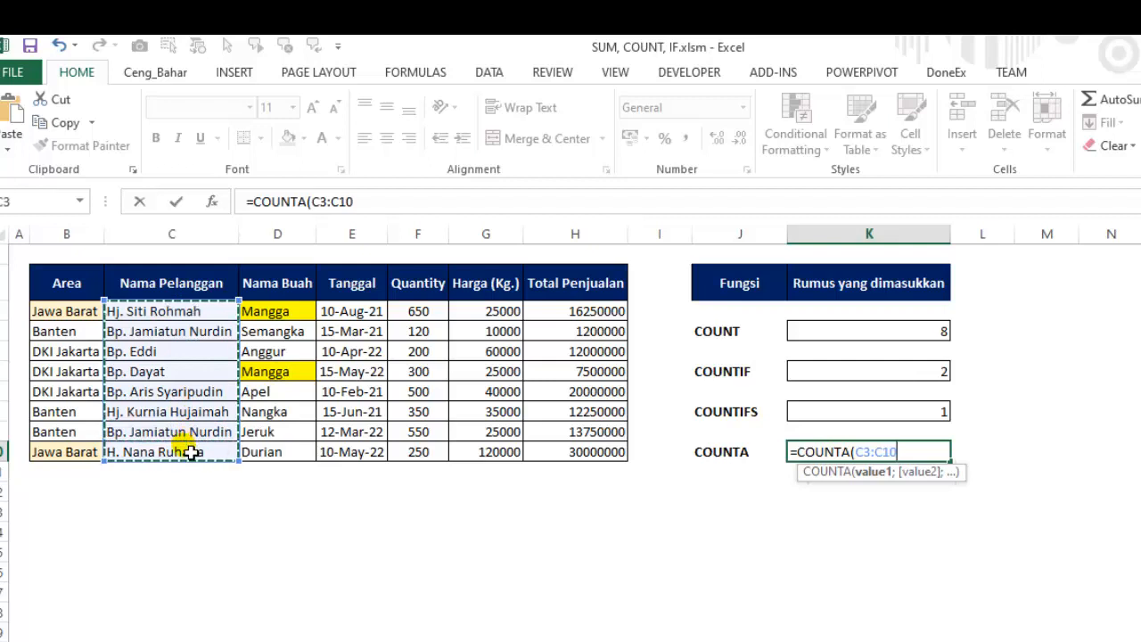
key("Return")
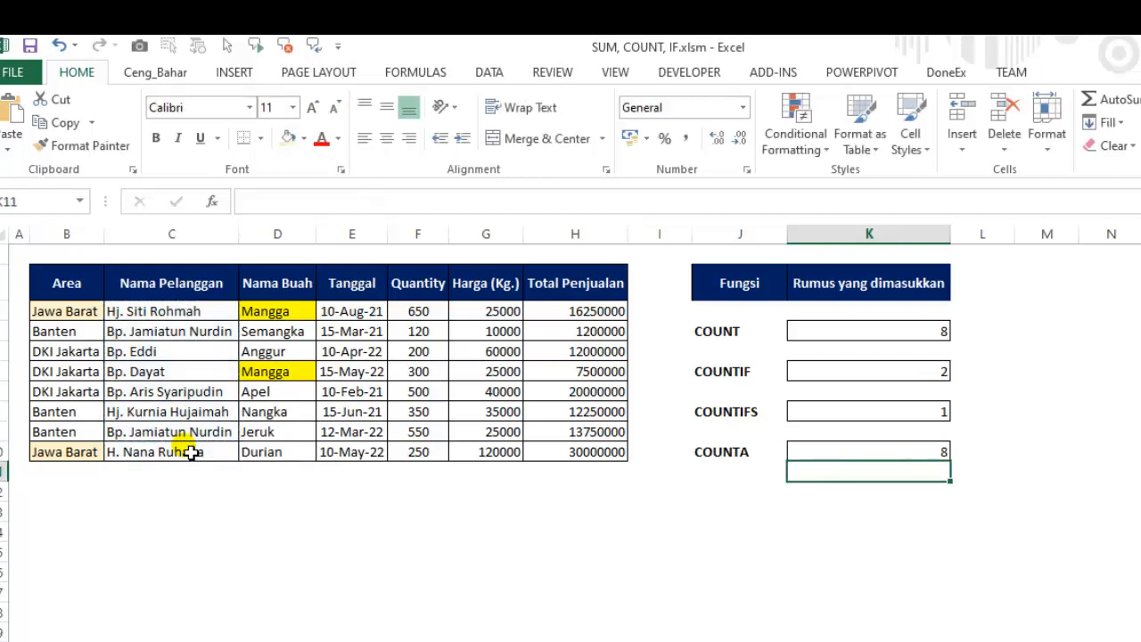
left_click(929, 455)
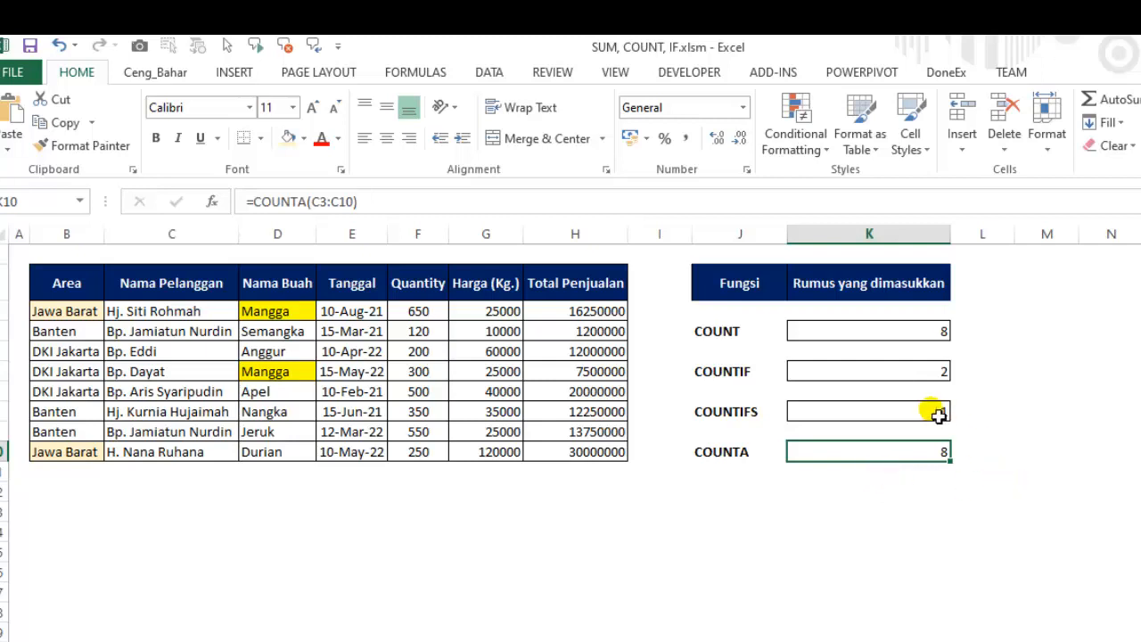
Widen the empty column L beside the COUNTIF result and check the formula in K6.
left_click(891, 378)
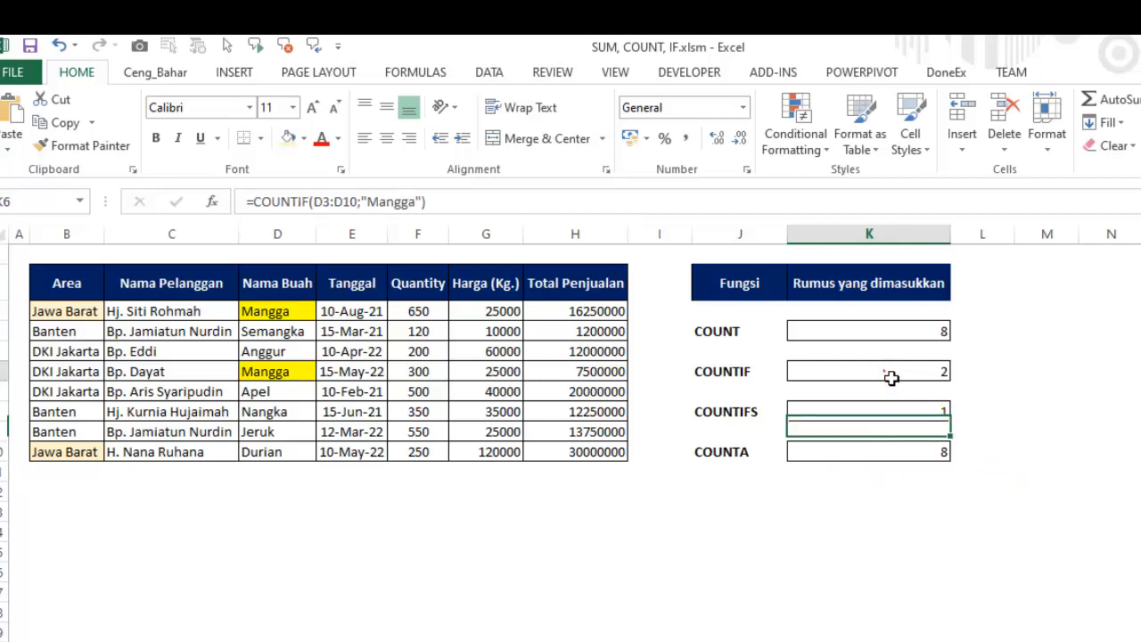
left_click(990, 378)
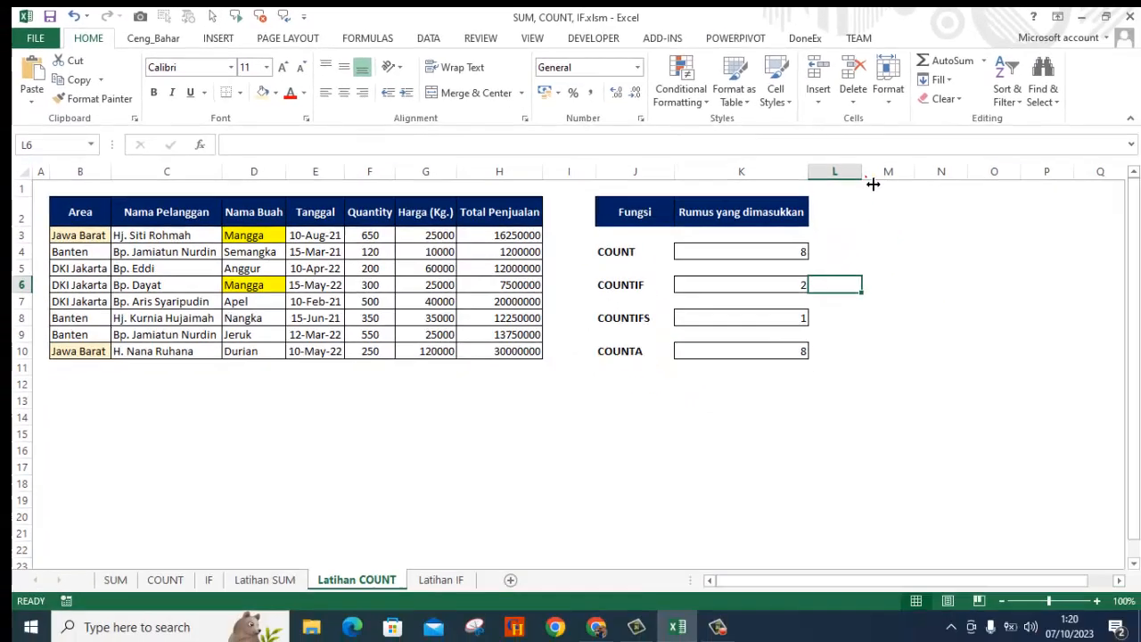
left_click_drag(1016, 240, 1073, 248)
left_click_drag(907, 184, 906, 187)
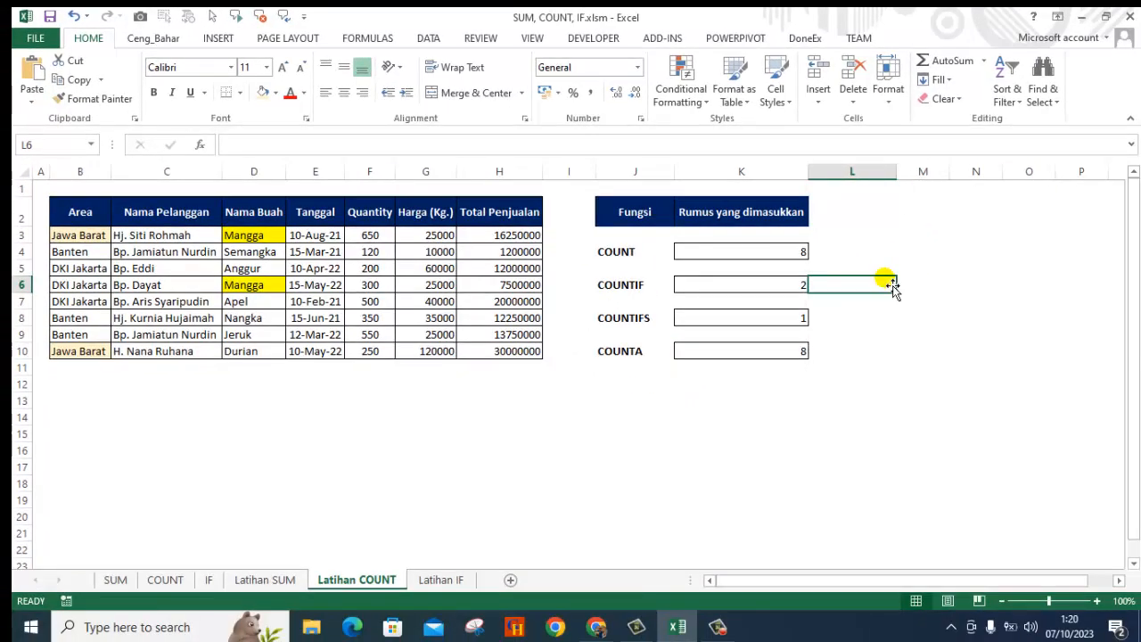
left_click(758, 286)
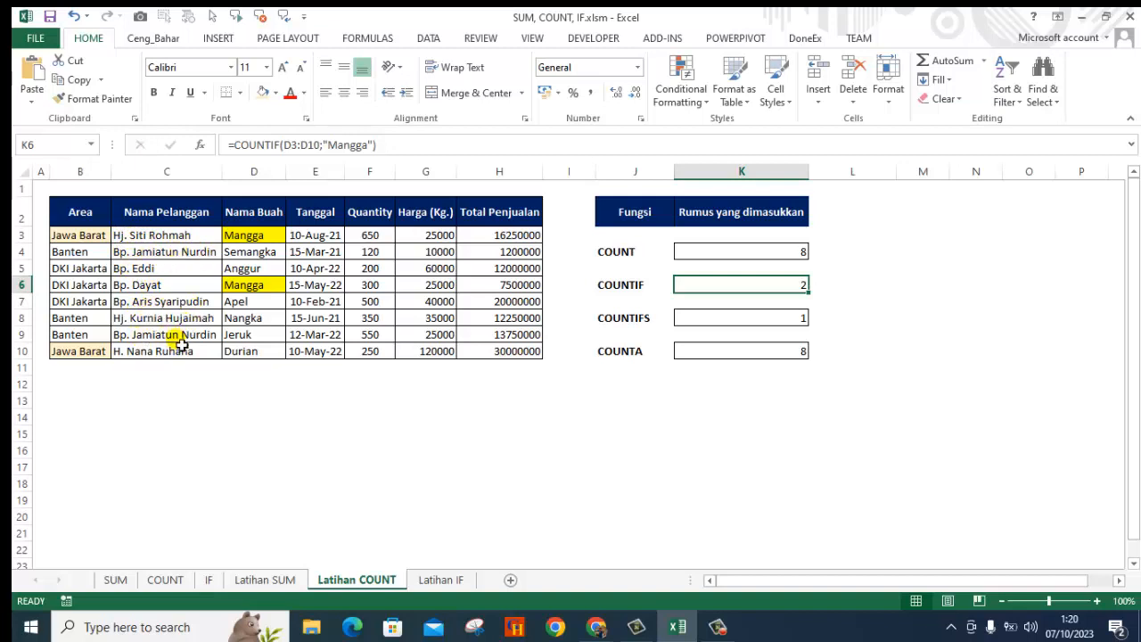
Enter a COUNTIF formula in L6 over C3:C10 with a * wildcard before the repeated customer's first name as the criterion.
left_click(859, 293)
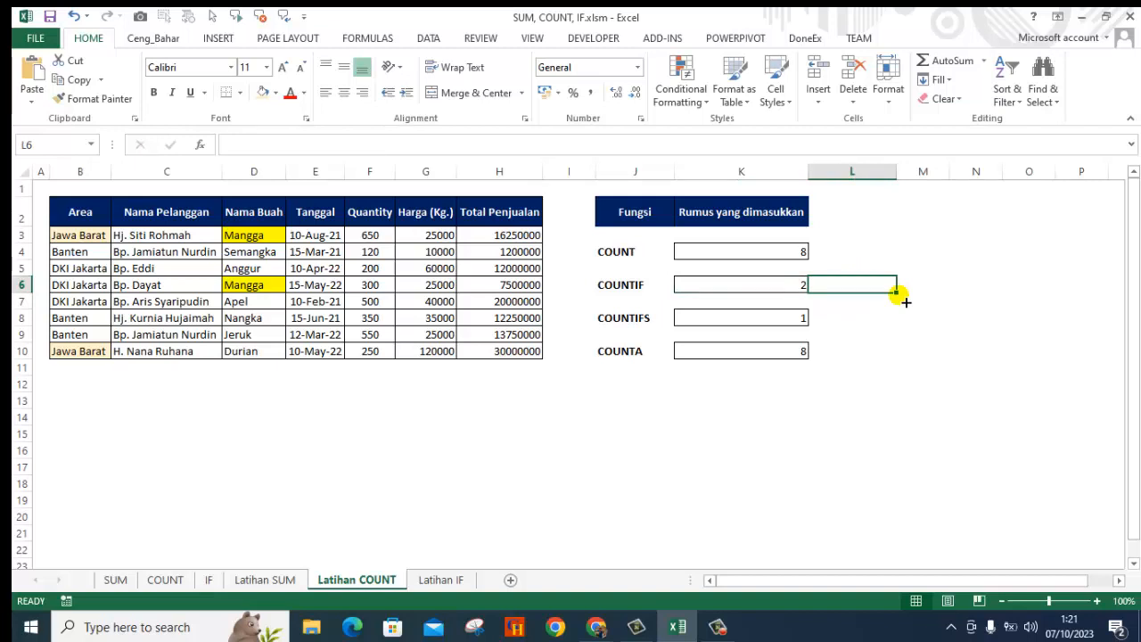
type("=COUNT")
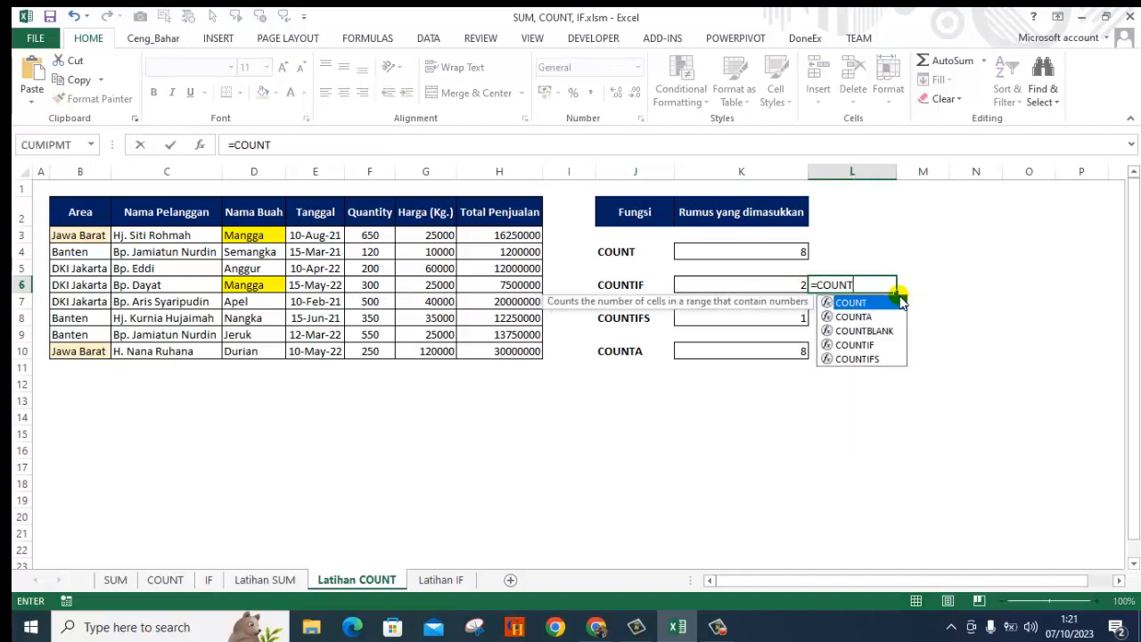
type("IF(")
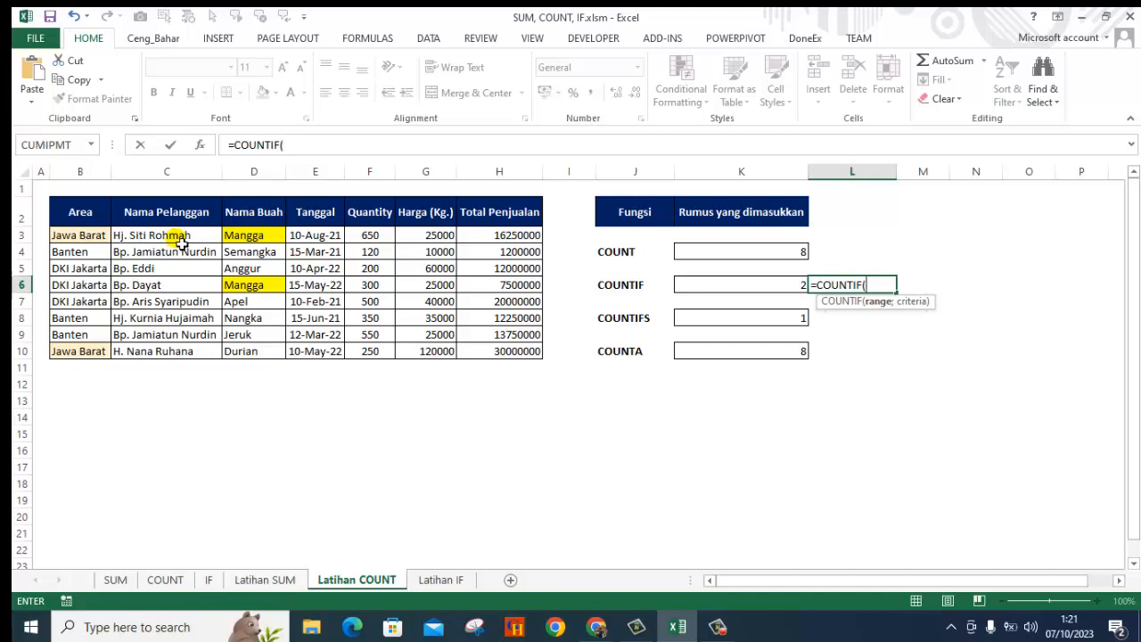
left_click_drag(181, 241, 185, 353)
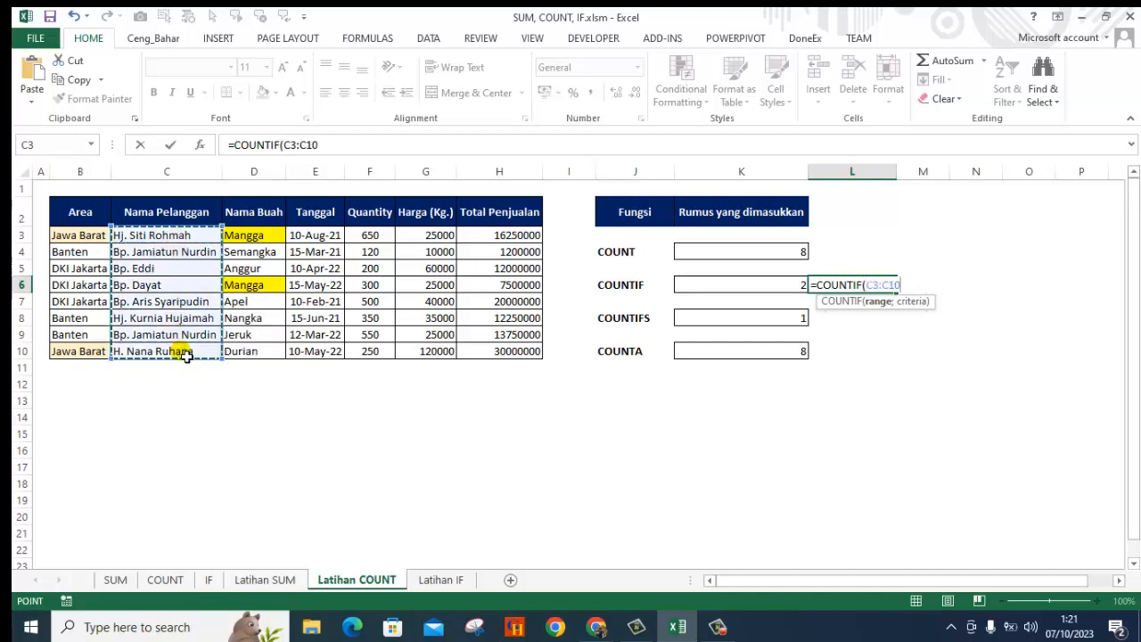
type(";\"*Jamiatun")
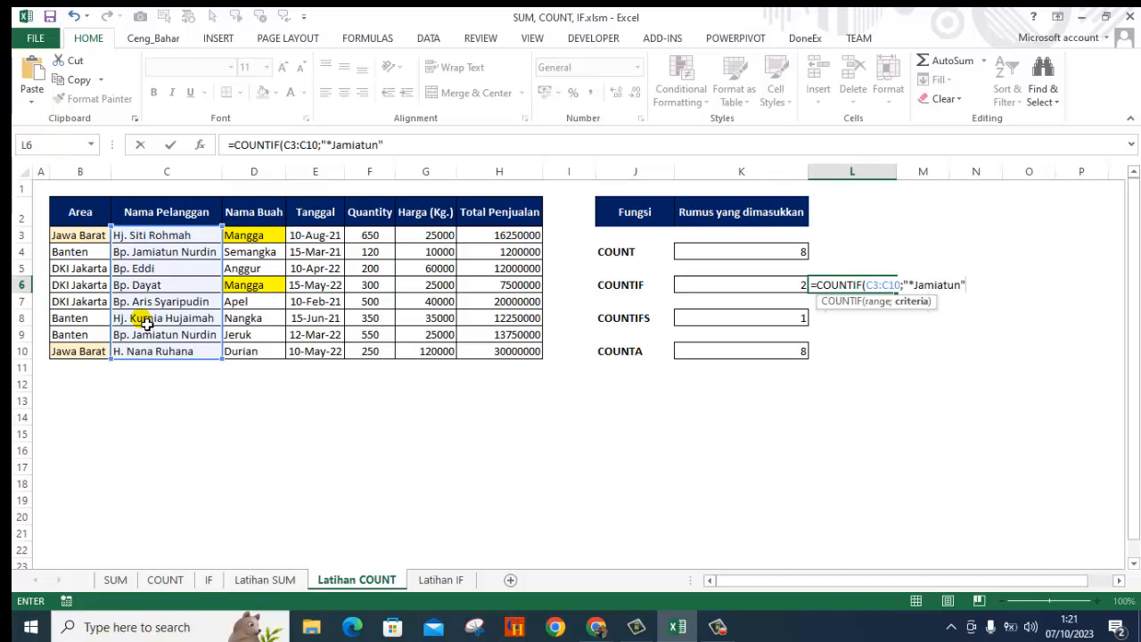
key("Return")
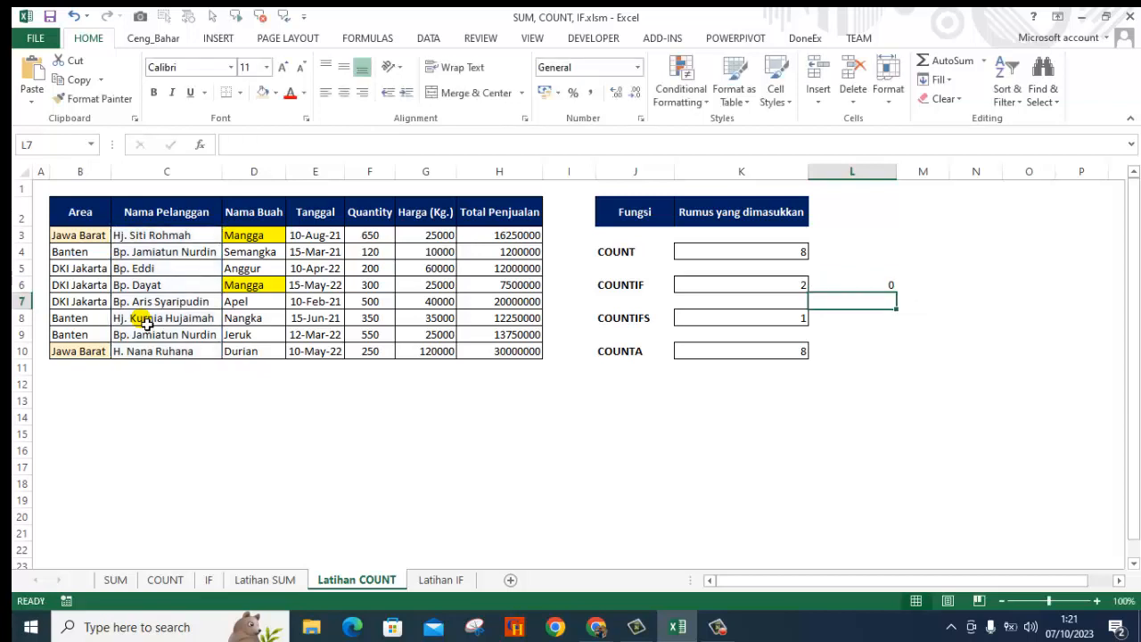
Add a trailing * wildcard after the customer's name in the COUNTIF criterion of L6.
left_click(885, 286)
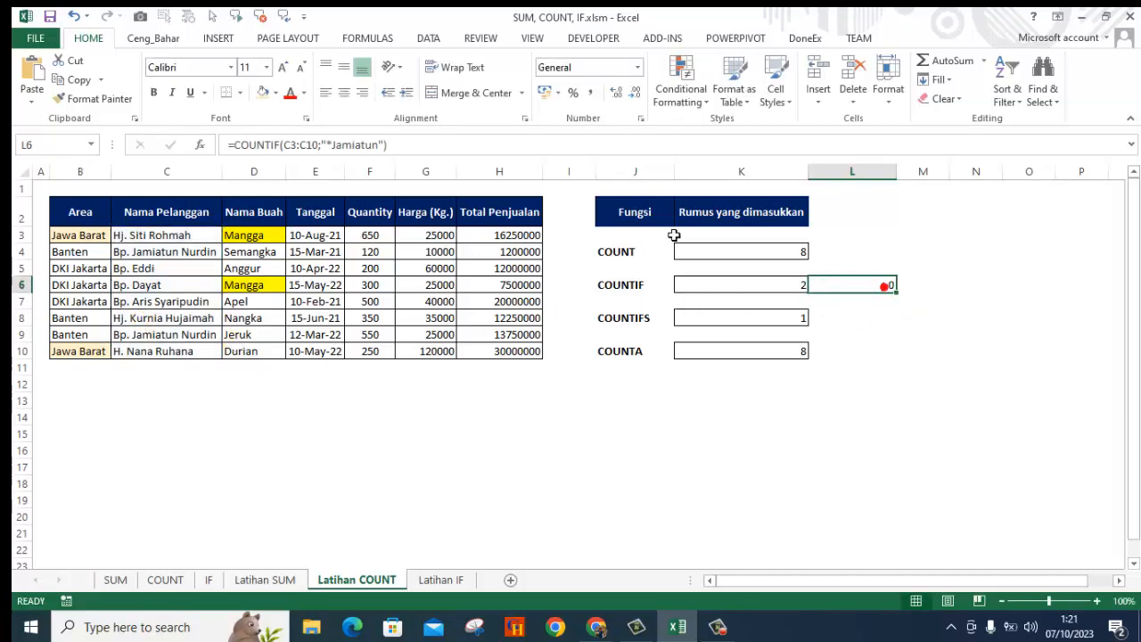
left_click(378, 144)
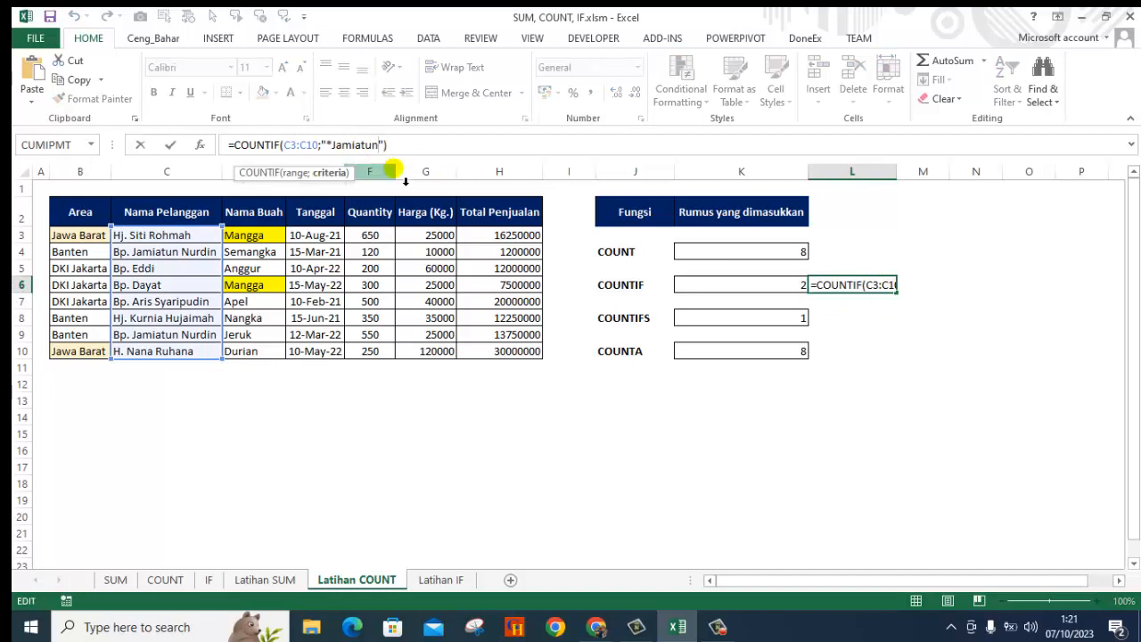
type("*")
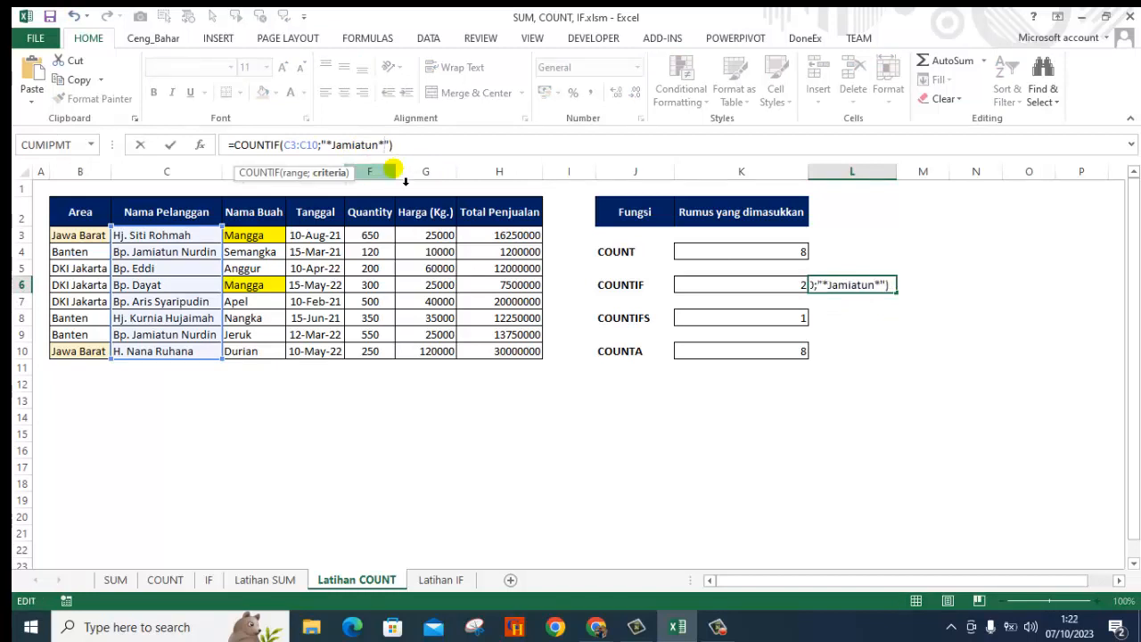
key("Return")
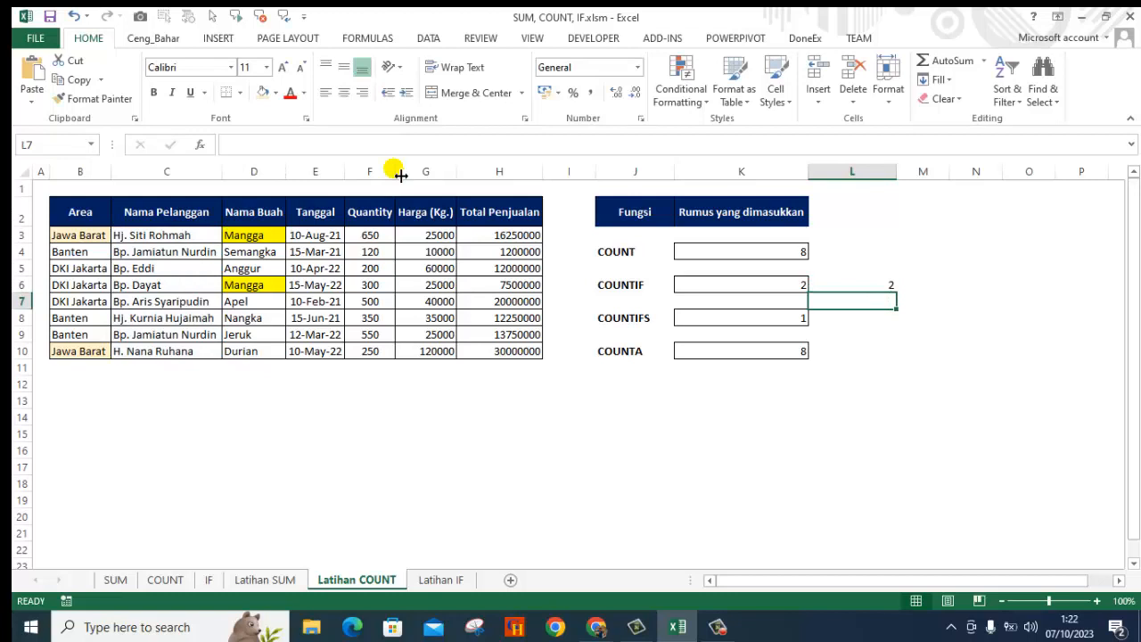
Examine the leading and trailing * wildcards around the customer's name in the COUNTIF criterion of L6.
left_click(849, 287)
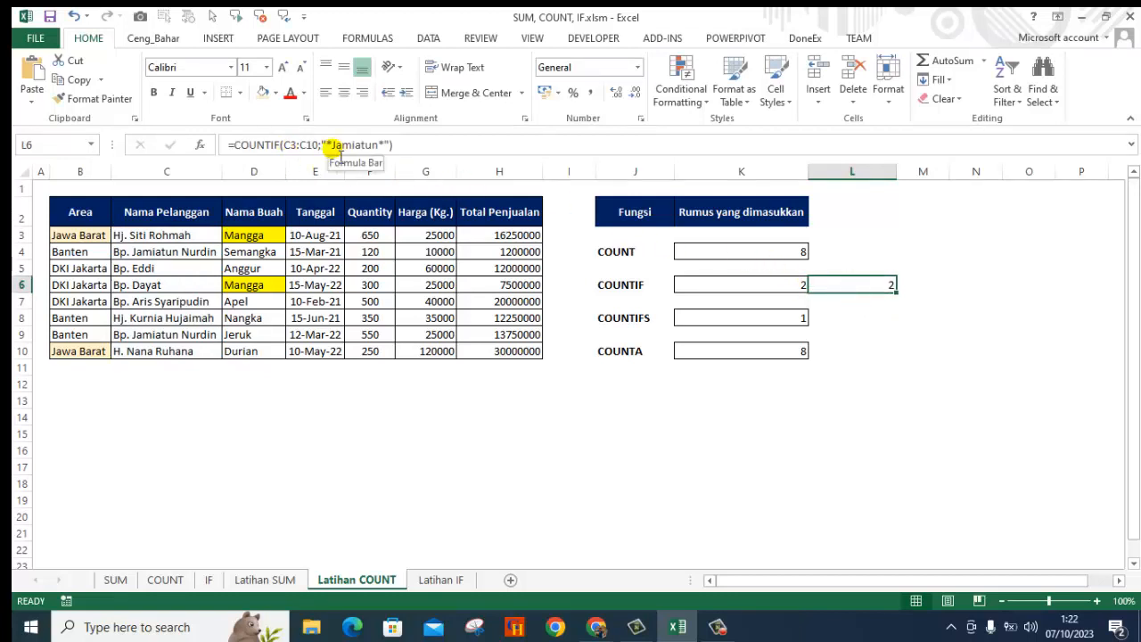
left_click_drag(335, 147, 327, 148)
left_click(381, 149)
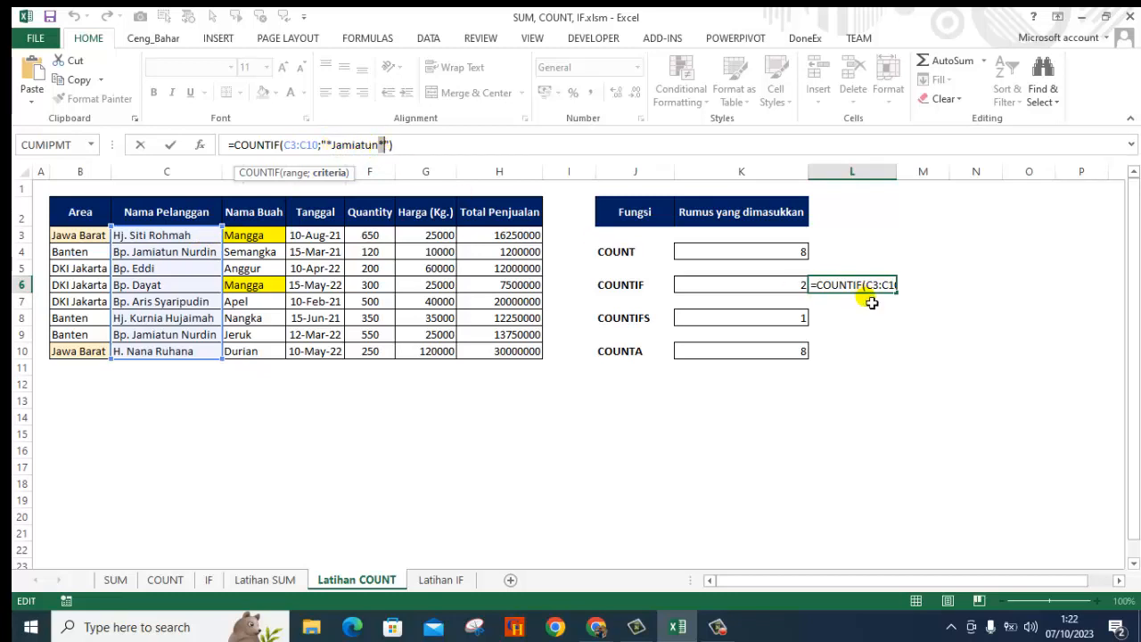
key("Return")
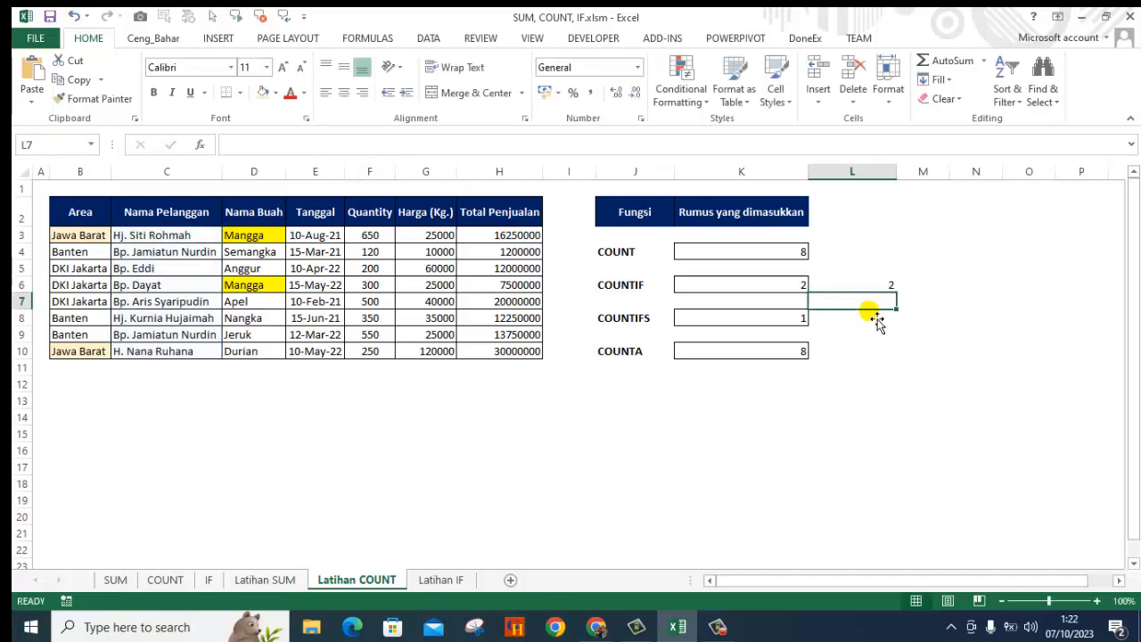
Replace the name between the * wildcards in the COUNTIF criterion of L6 with the row 10 customer's first name.
left_click(879, 286)
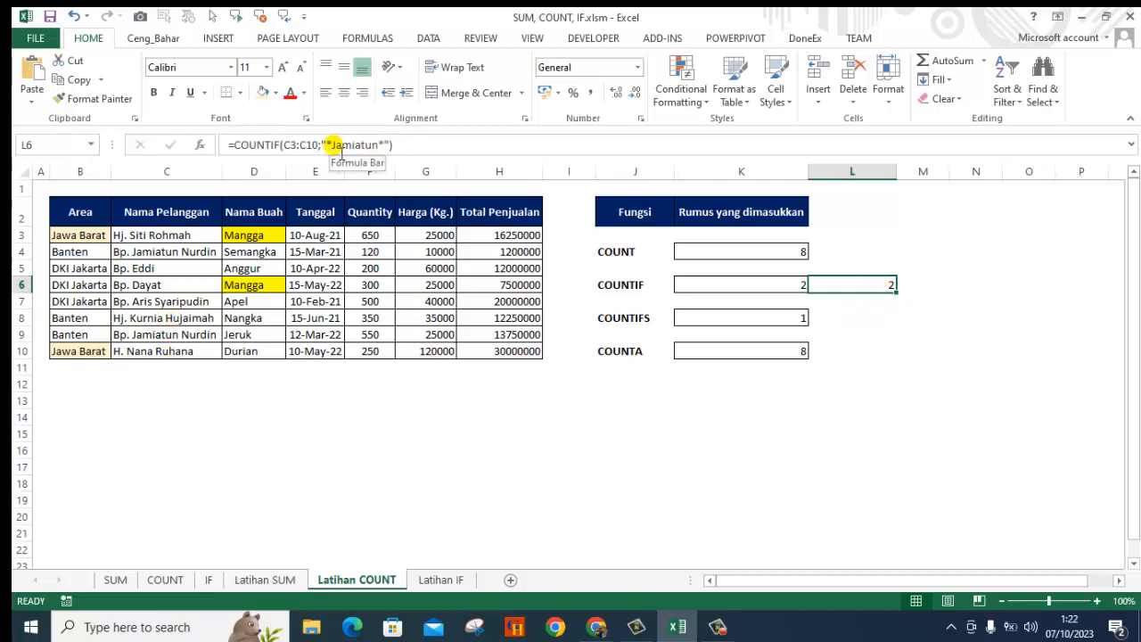
left_click_drag(330, 145, 381, 147)
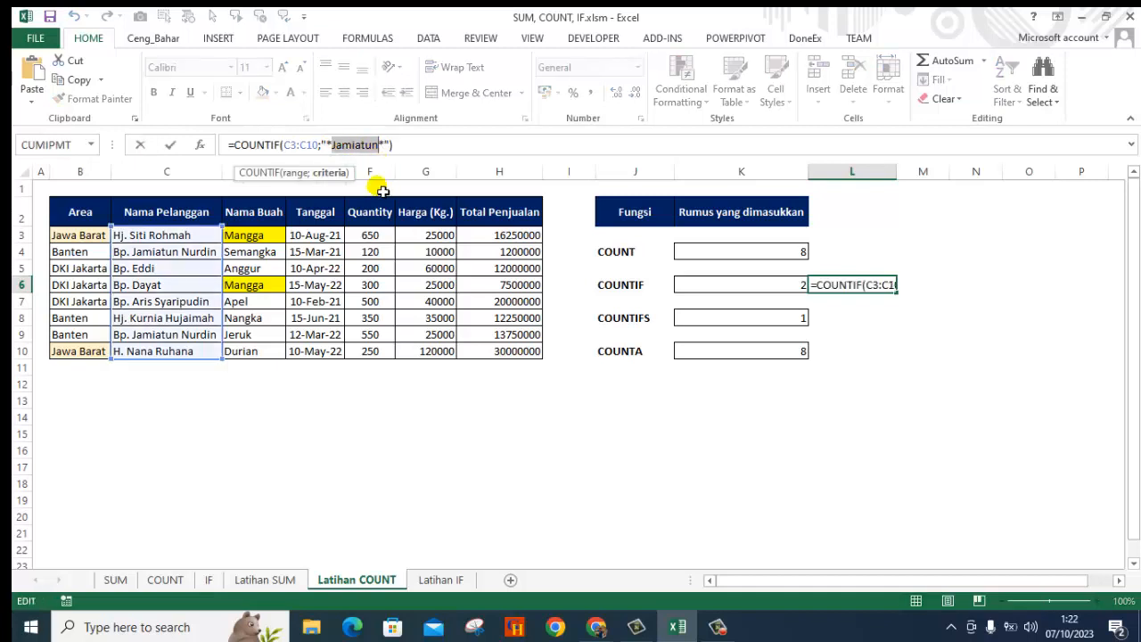
type("Nana")
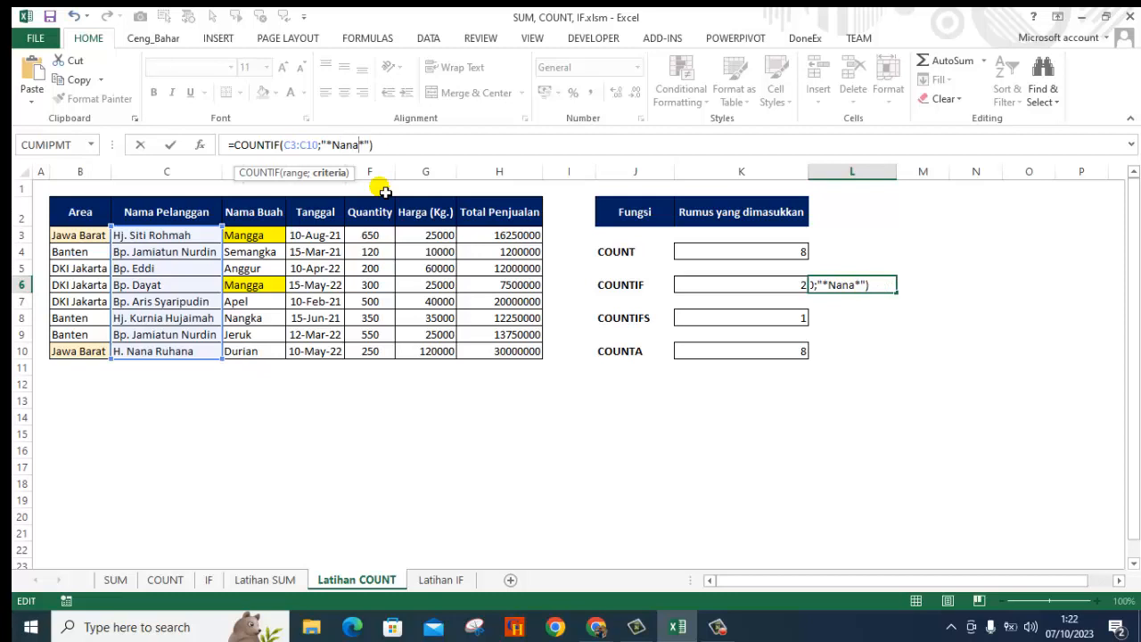
key("Return")
Clear the wildcard COUNTIF formula from L6 and check the COUNTIF formula in K6.
left_click(875, 283)
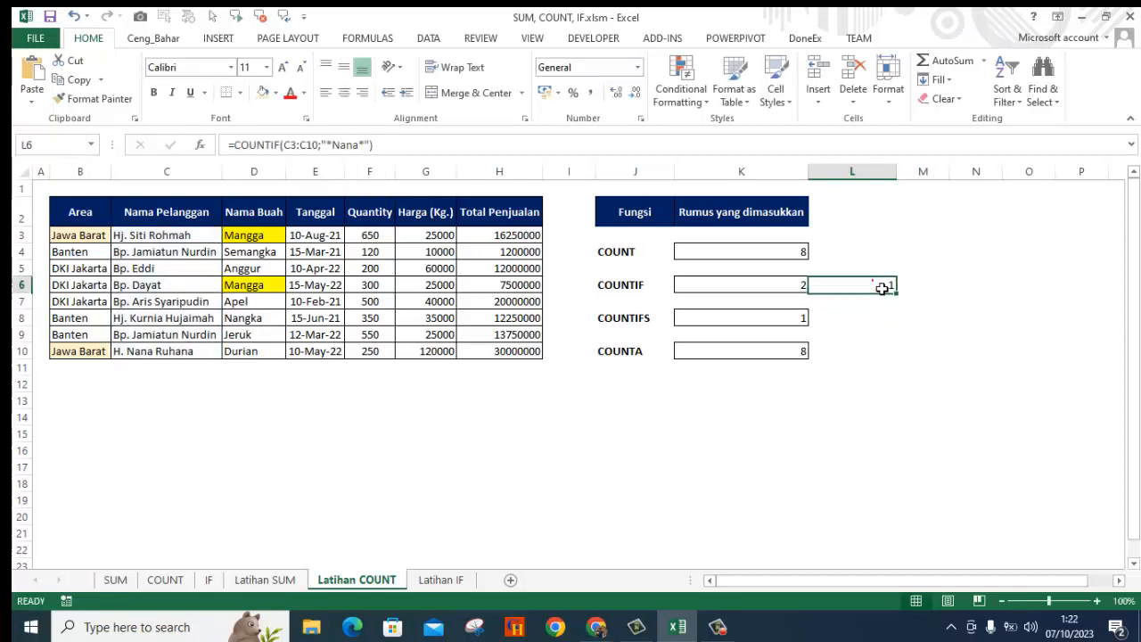
key("Delete")
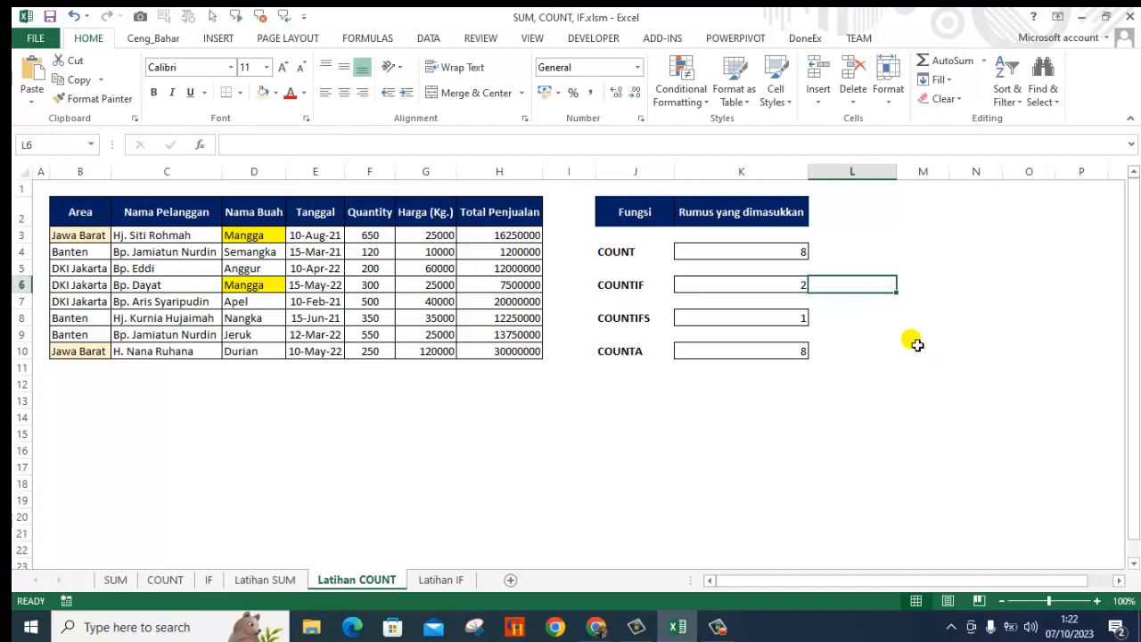
left_click(764, 286)
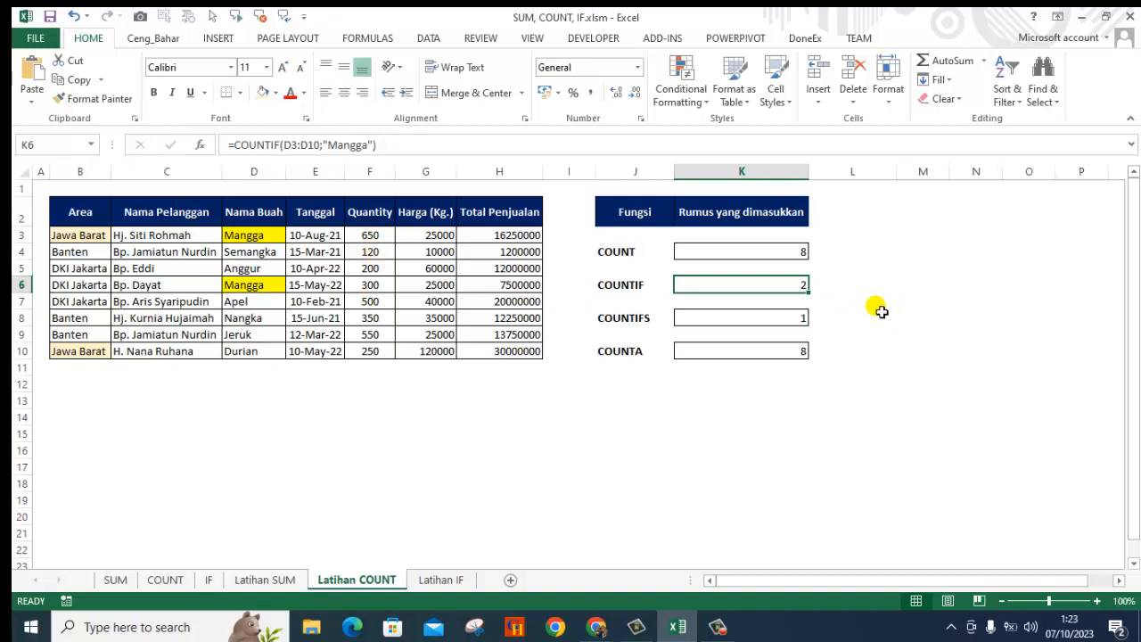
Count the Quantity values greater than 300 by entering =COUNTIF(F3:F10;">300") in L6.
left_click(855, 285)
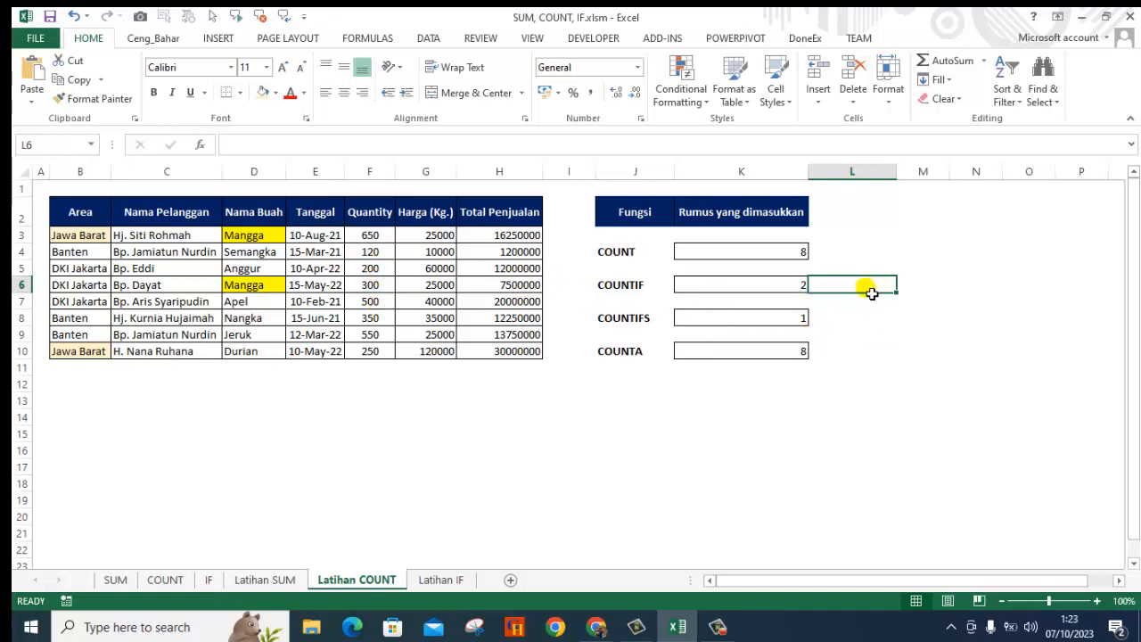
type("=")
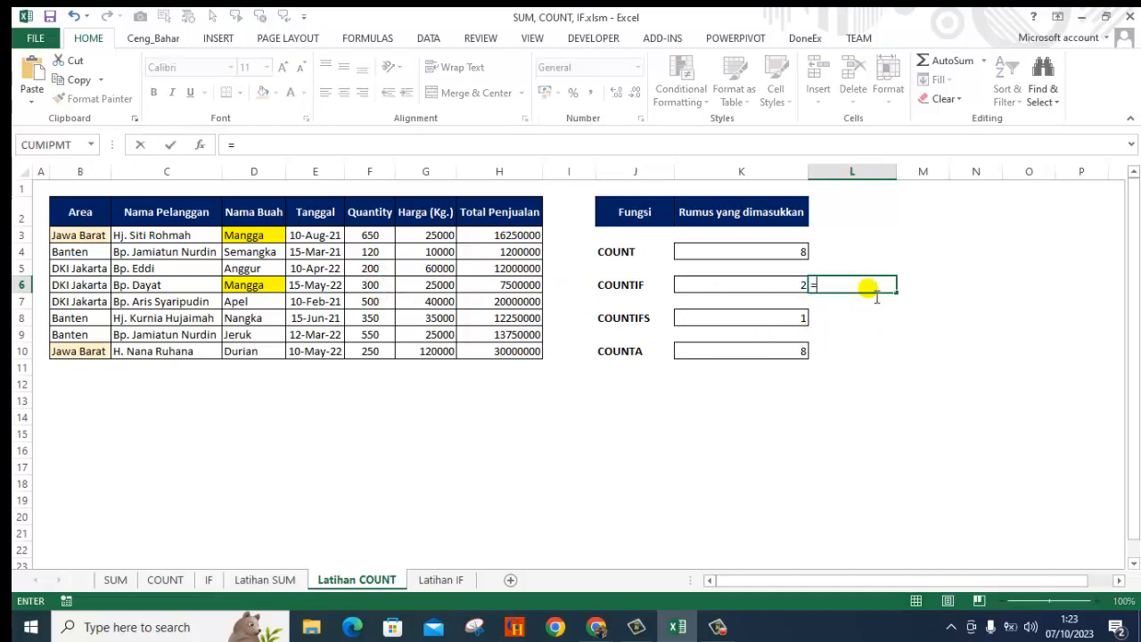
type("COUNTIF")
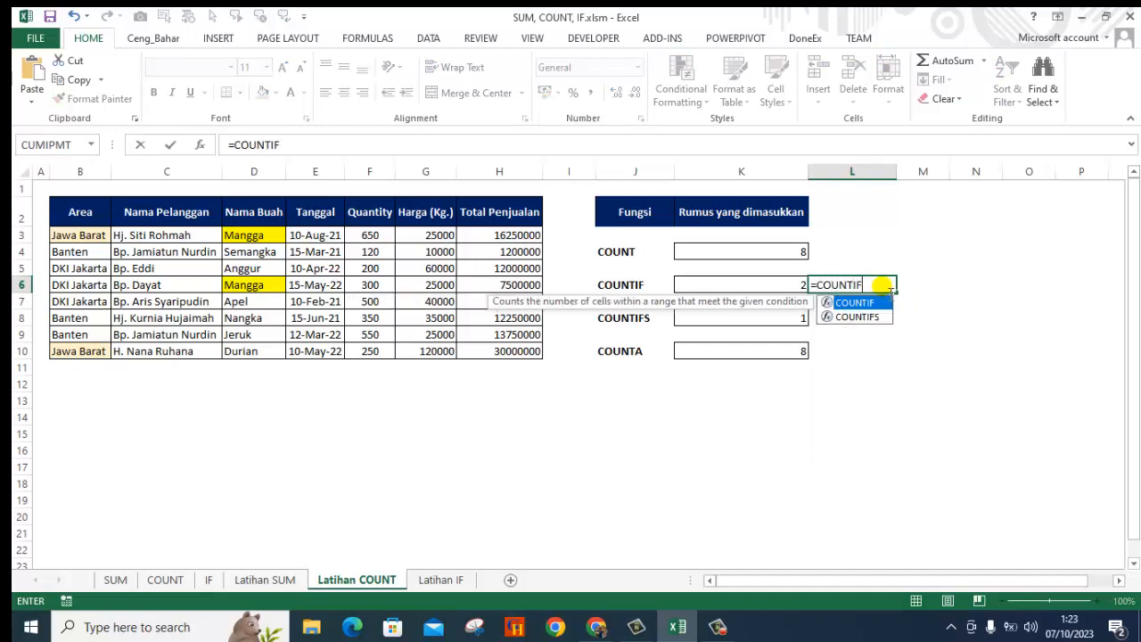
type("(")
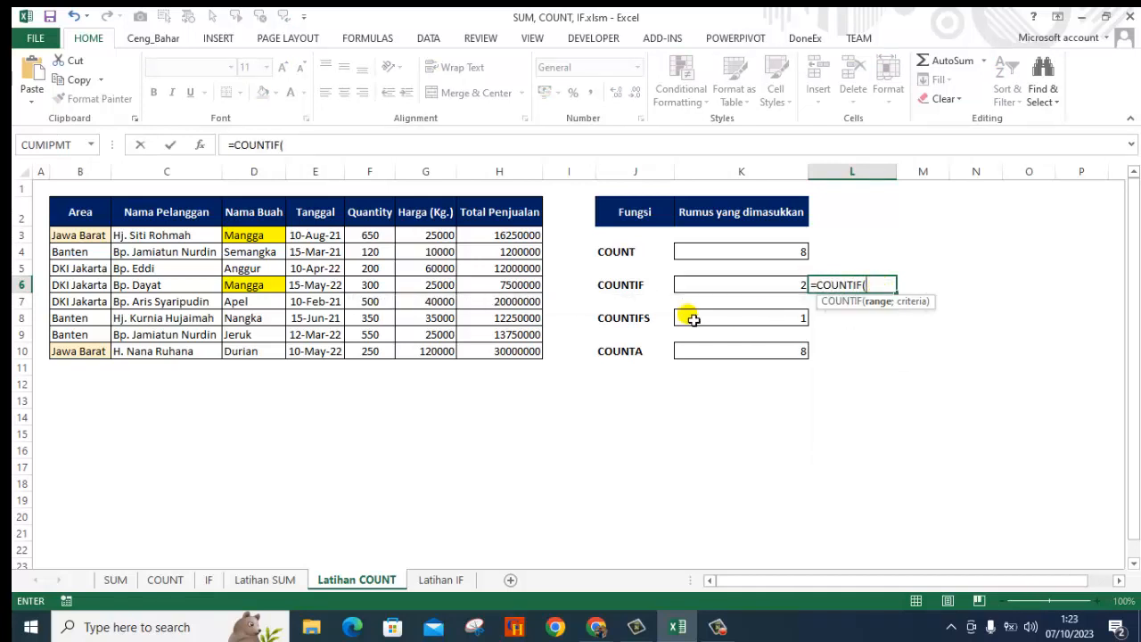
left_click_drag(388, 238, 383, 351)
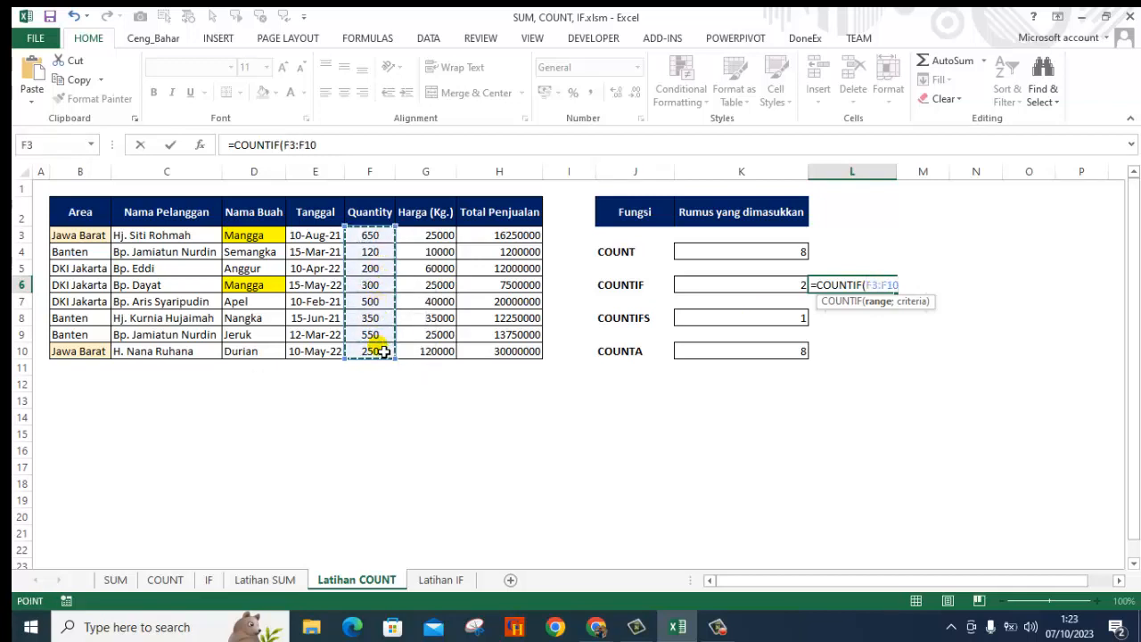
type(";\">300")
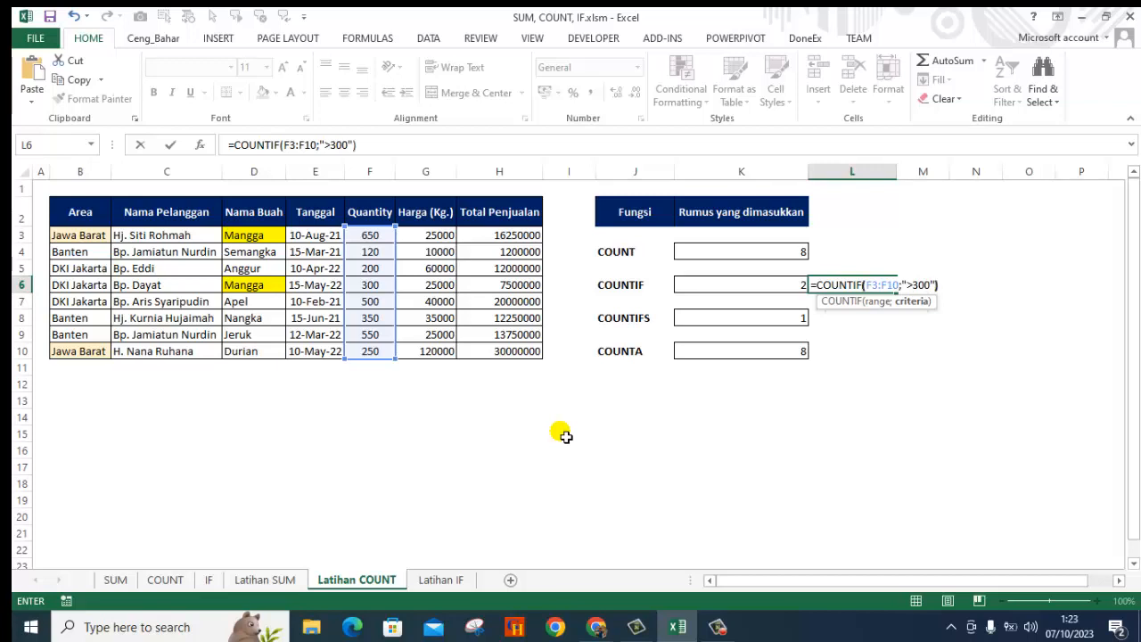
key("Return")
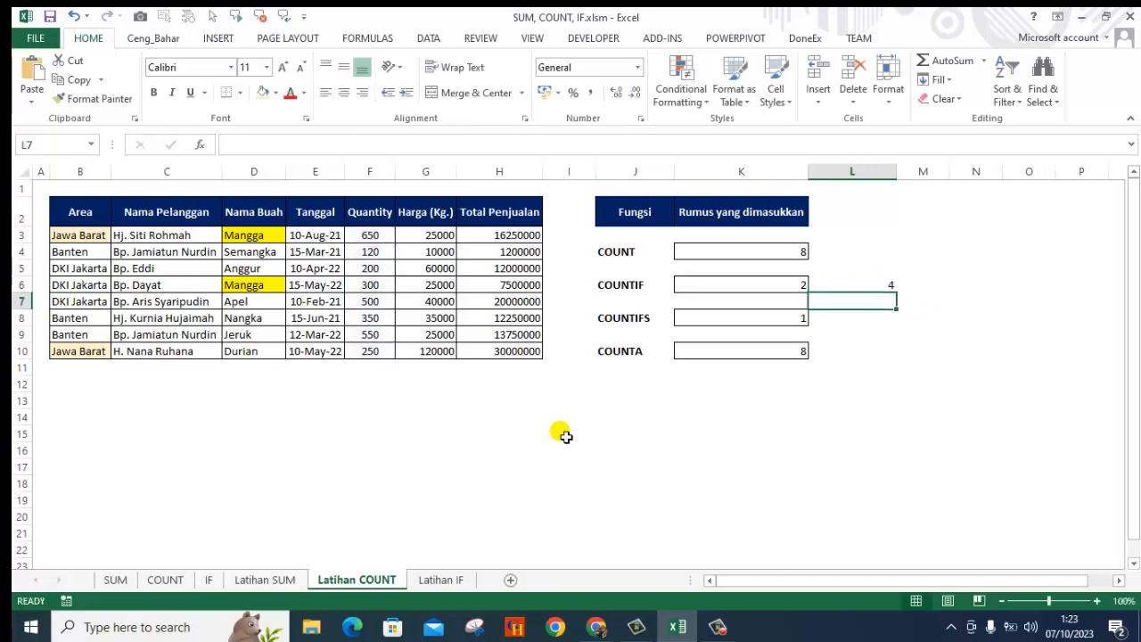
left_click(887, 287)
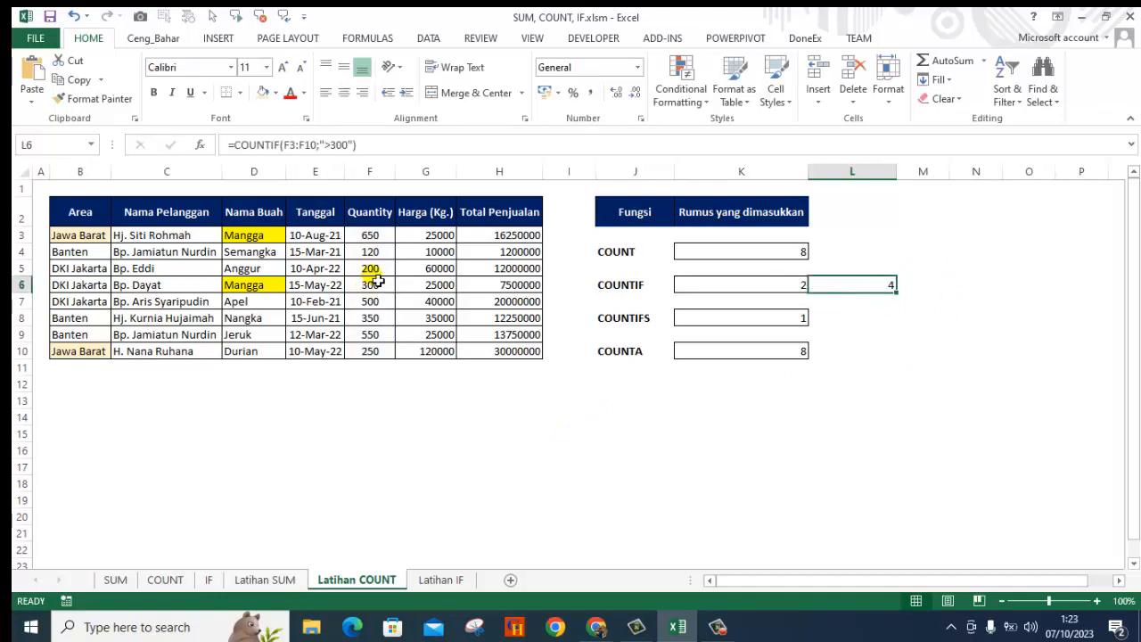
Fill the Quantity cells above 300 (F3, F7, F8 and F9) with yellow.
left_click(370, 237)
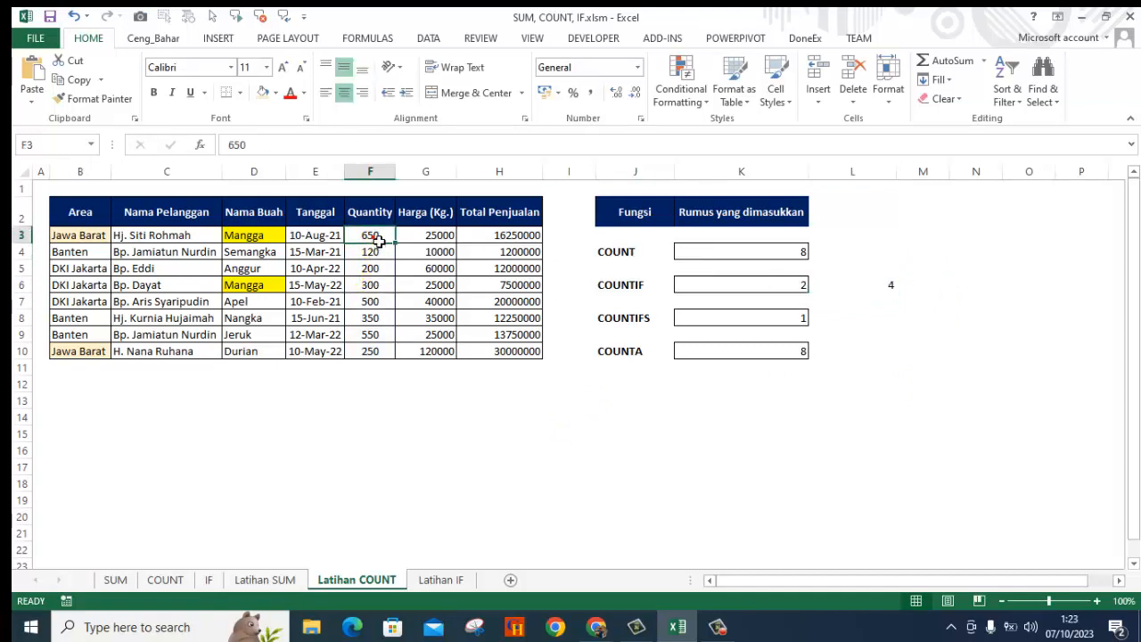
left_click(277, 98)
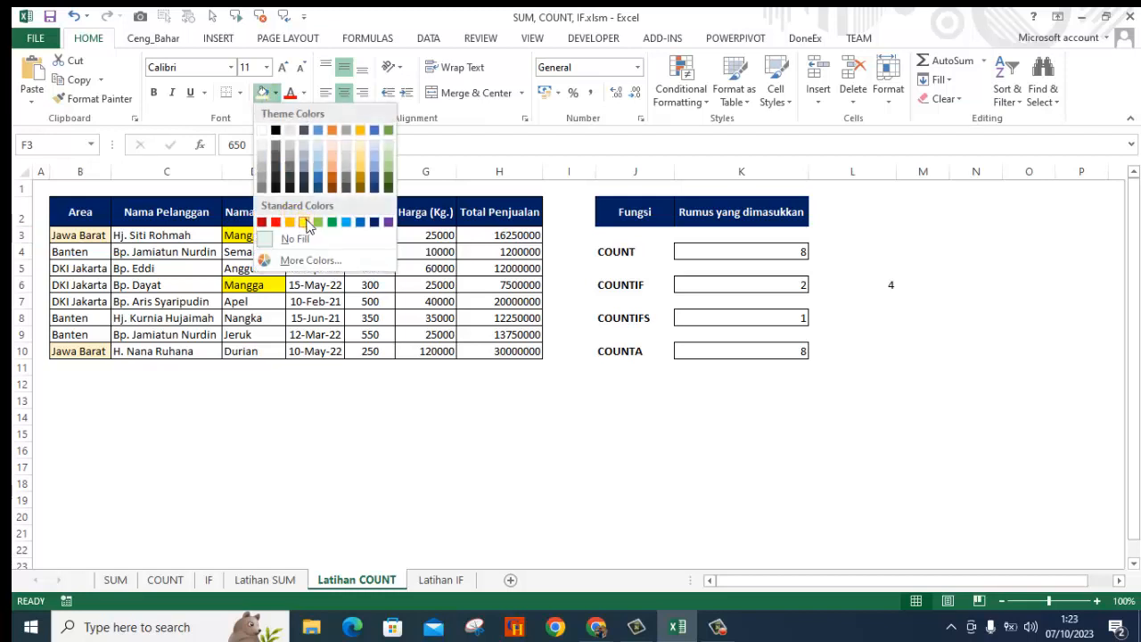
left_click(311, 222)
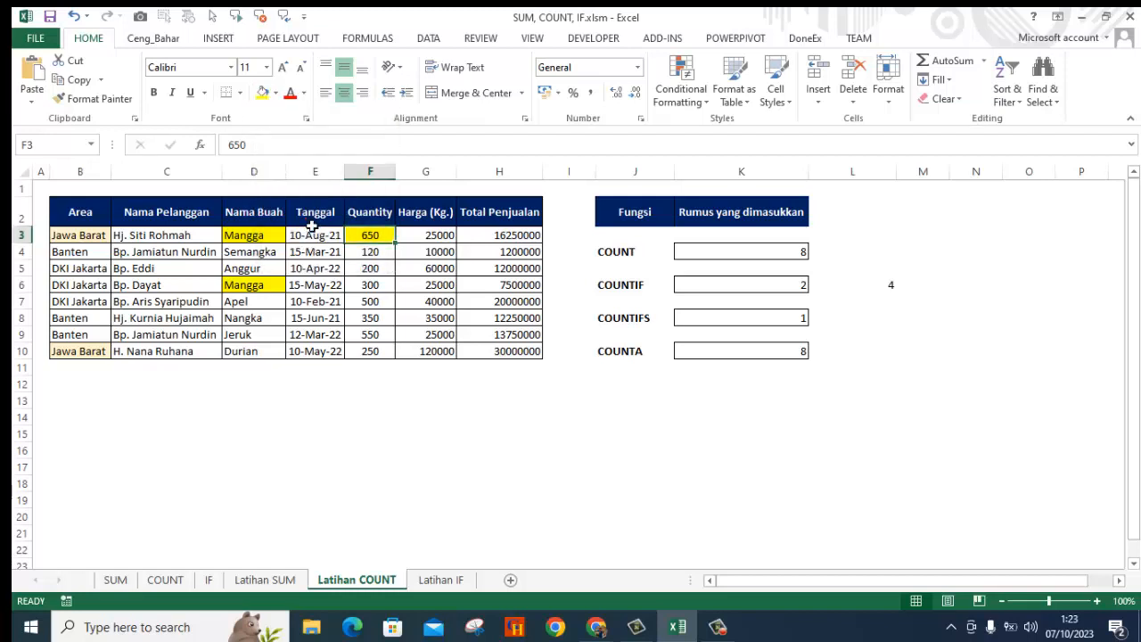
left_click(376, 300)
left_click(263, 93)
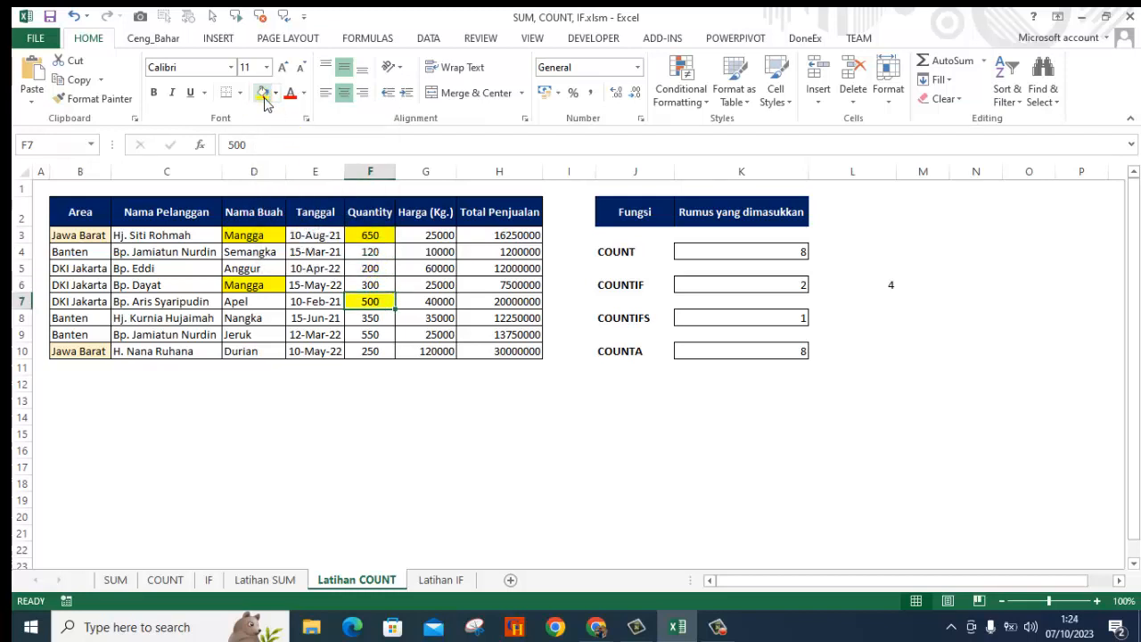
left_click(366, 326)
left_click(263, 93)
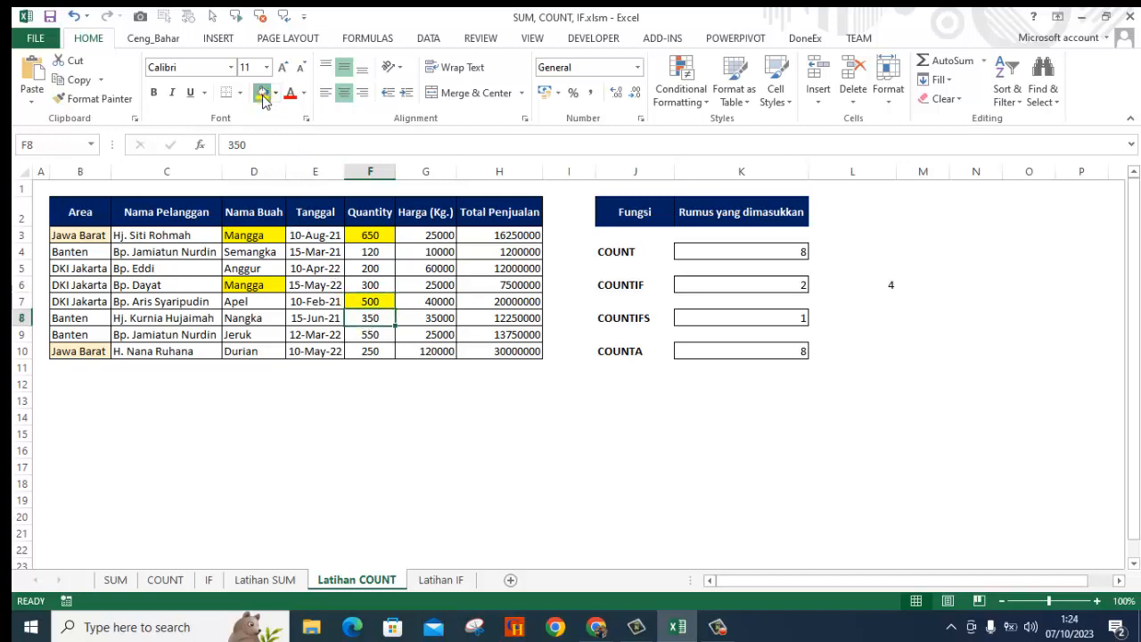
left_click(374, 336)
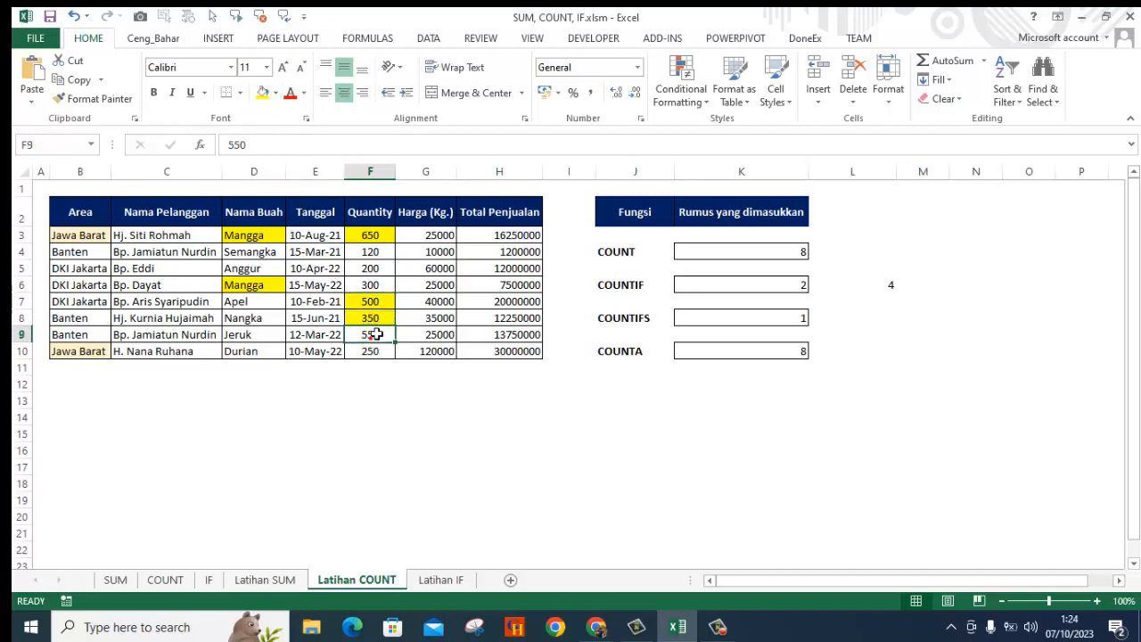
left_click(265, 95)
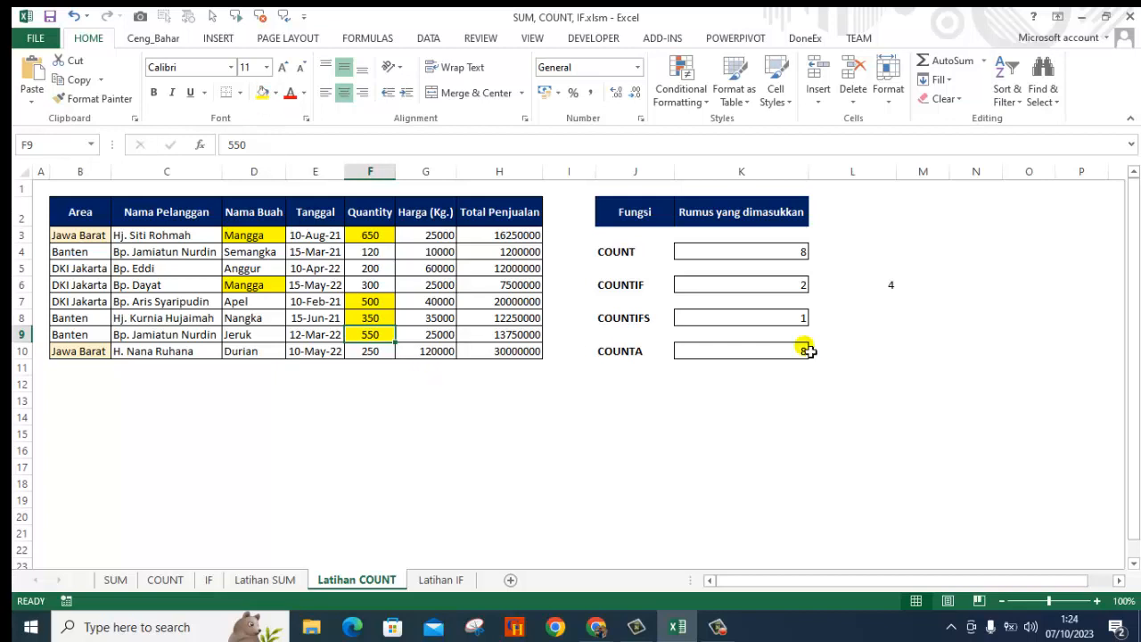
Try to enter the COUNTIF formula in L6 without the quotation marks around the >300 criterion.
left_click(891, 289)
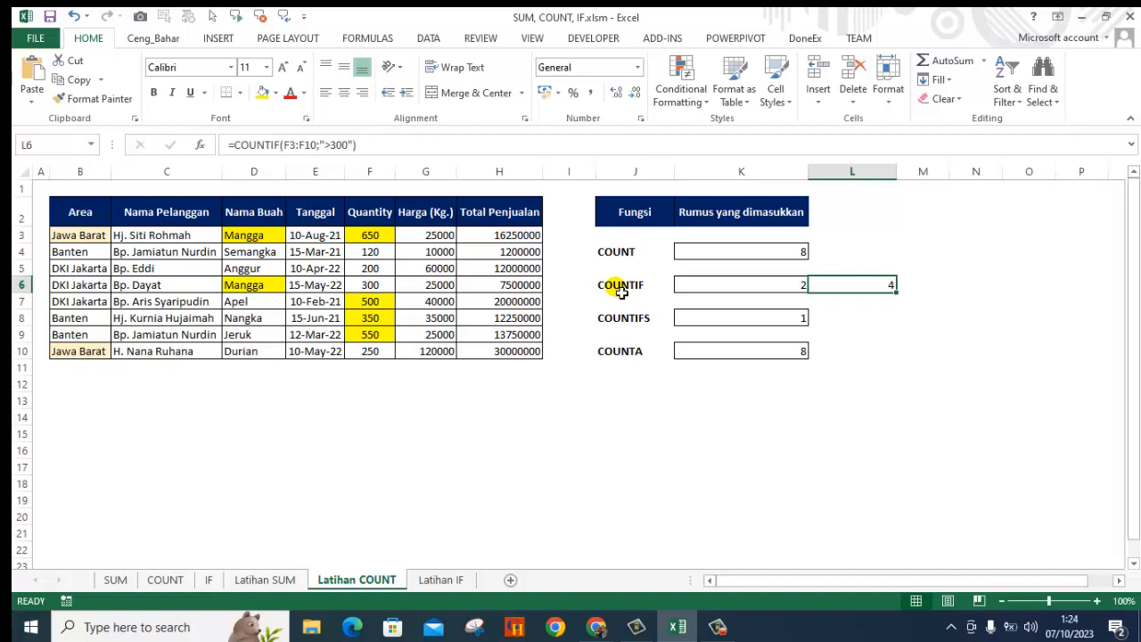
left_click(333, 149)
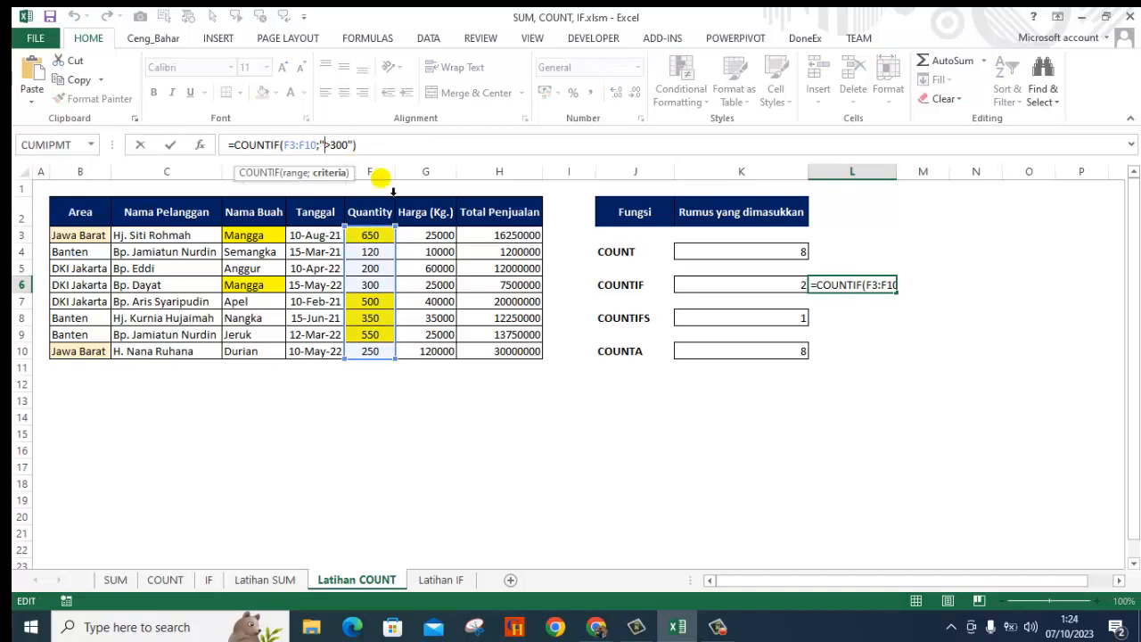
key("BackSpace")
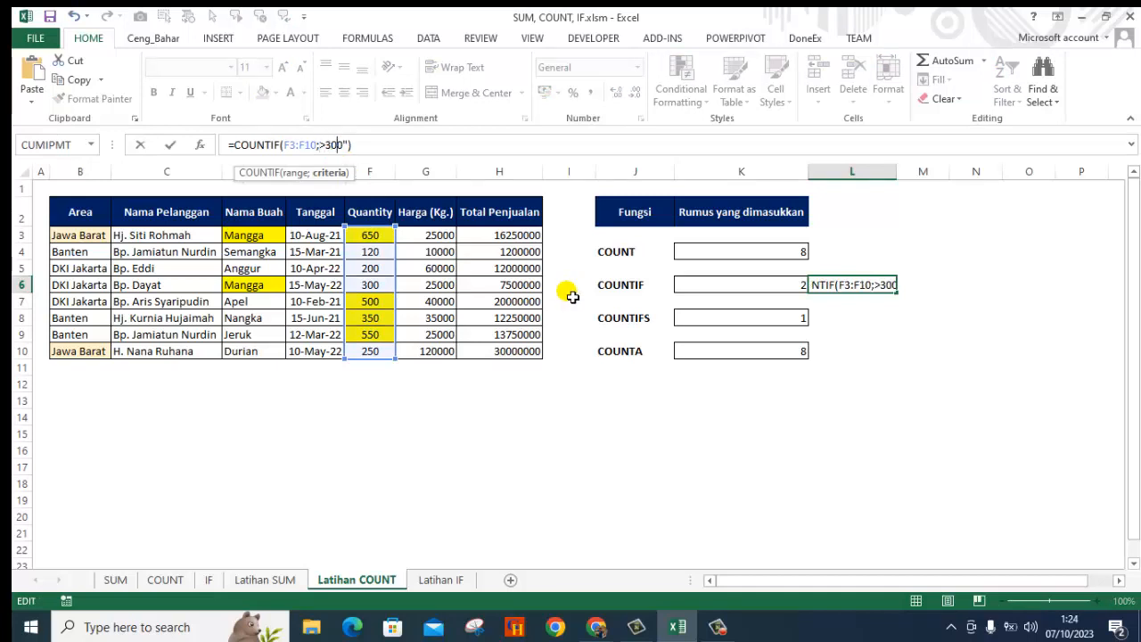
key("Right")
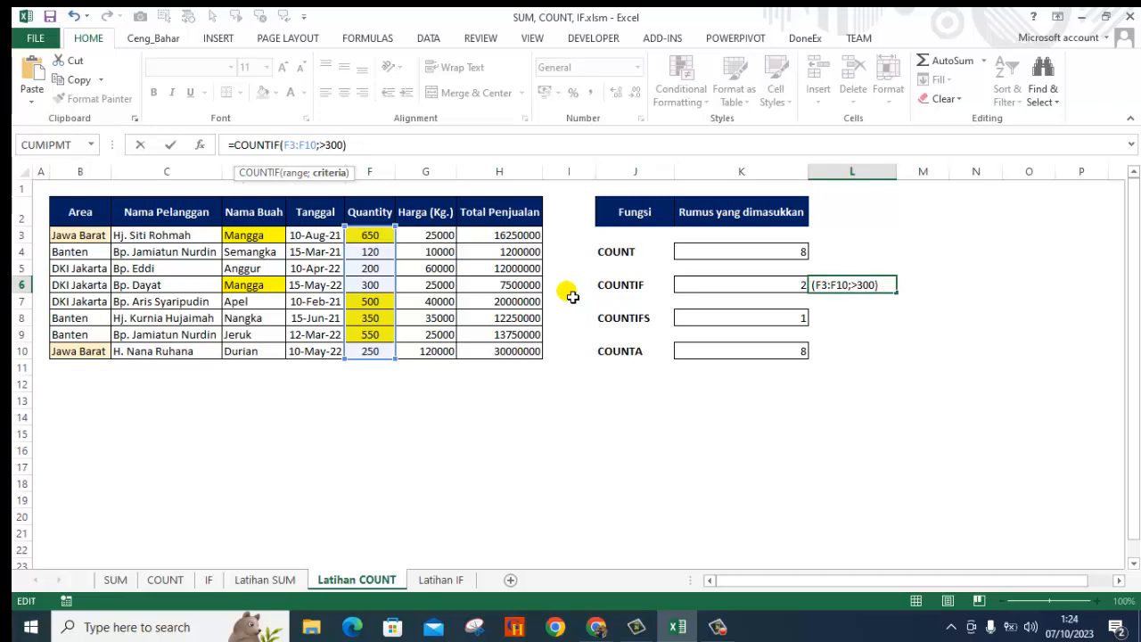
key("Return")
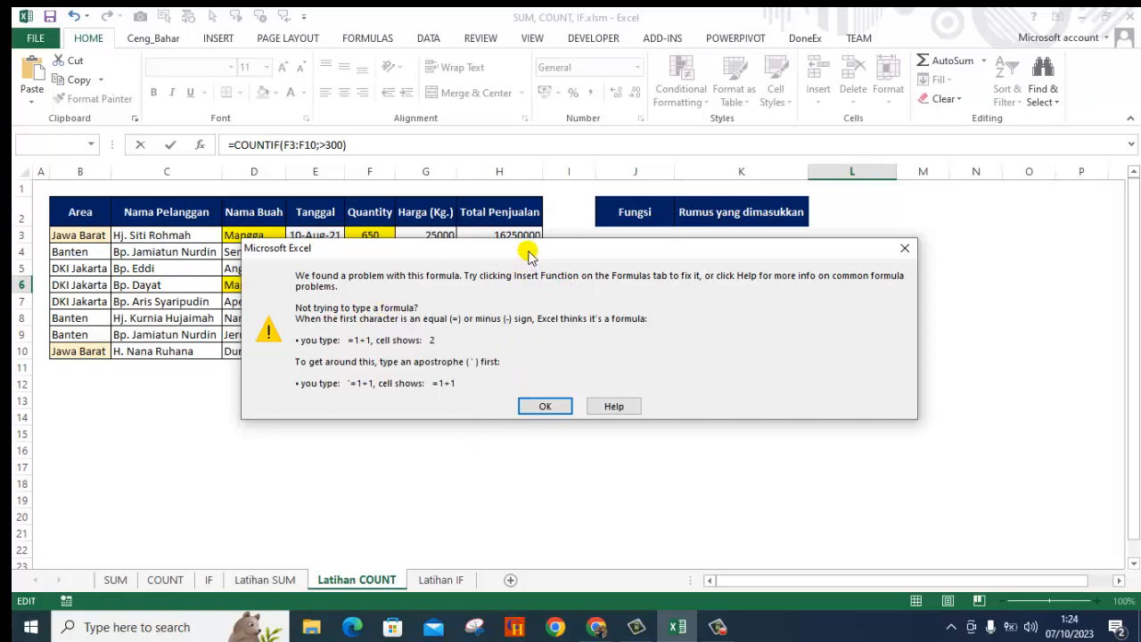
left_click_drag(528, 253, 581, 393)
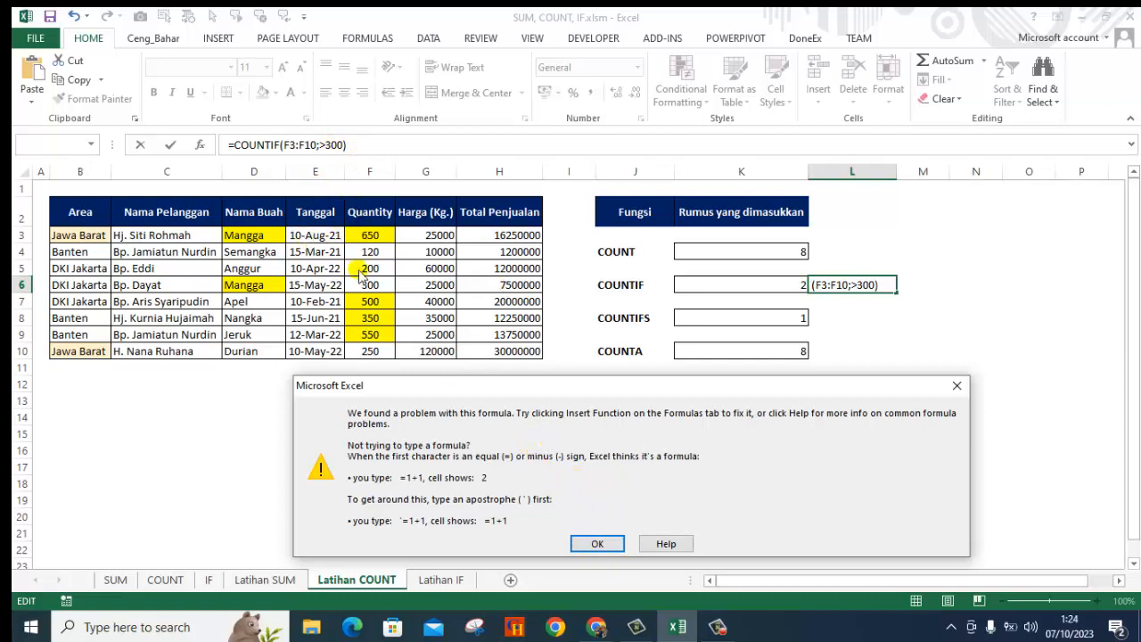
left_click(592, 543)
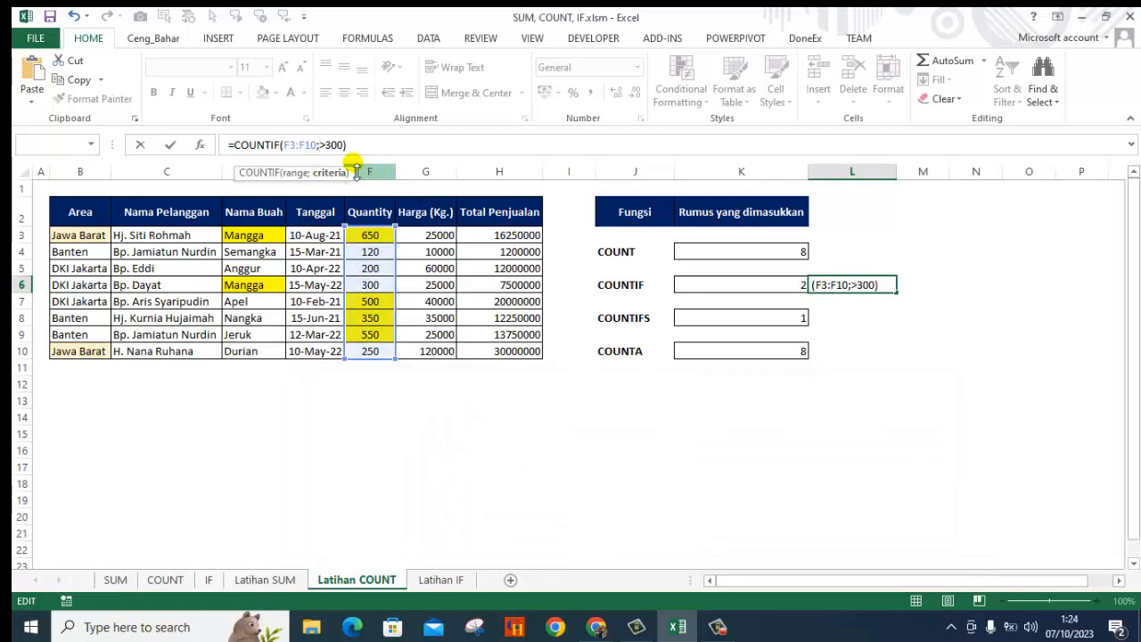
Restore the quotation marks around >300 so that L6 contains =COUNTIF(F3:F10;">300").
type("\"")
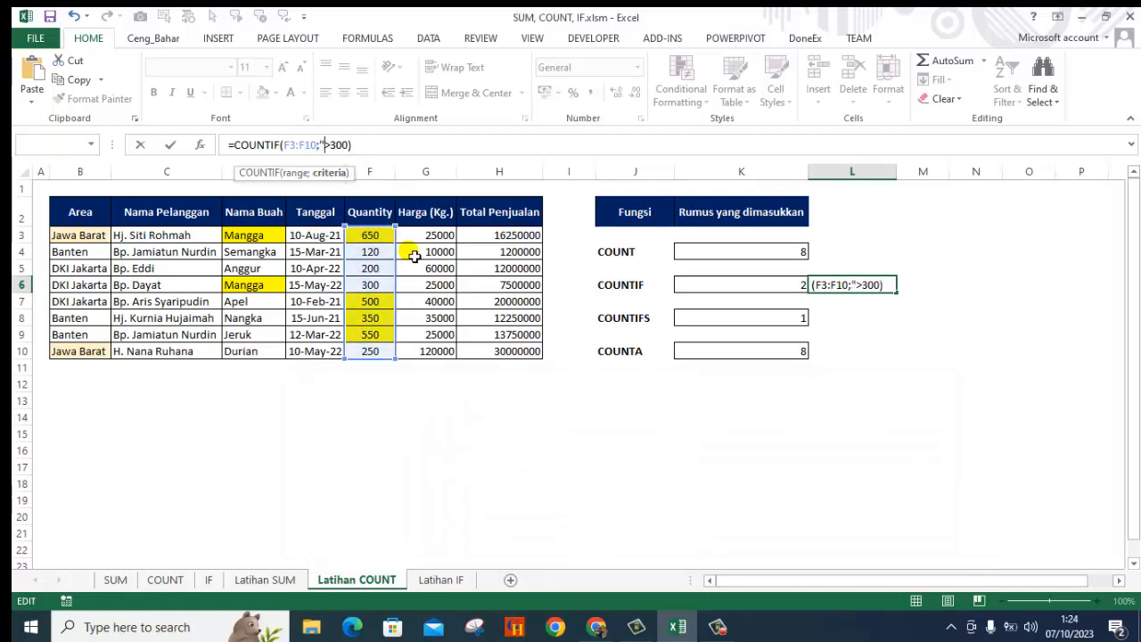
left_click(347, 145)
type("\"")
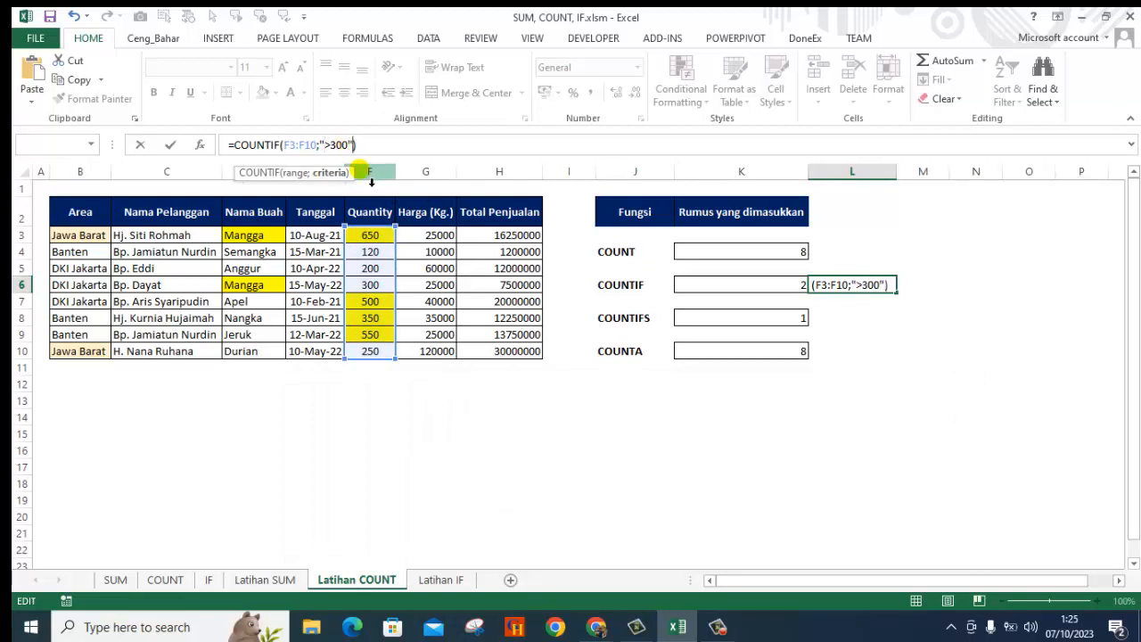
key("Return")
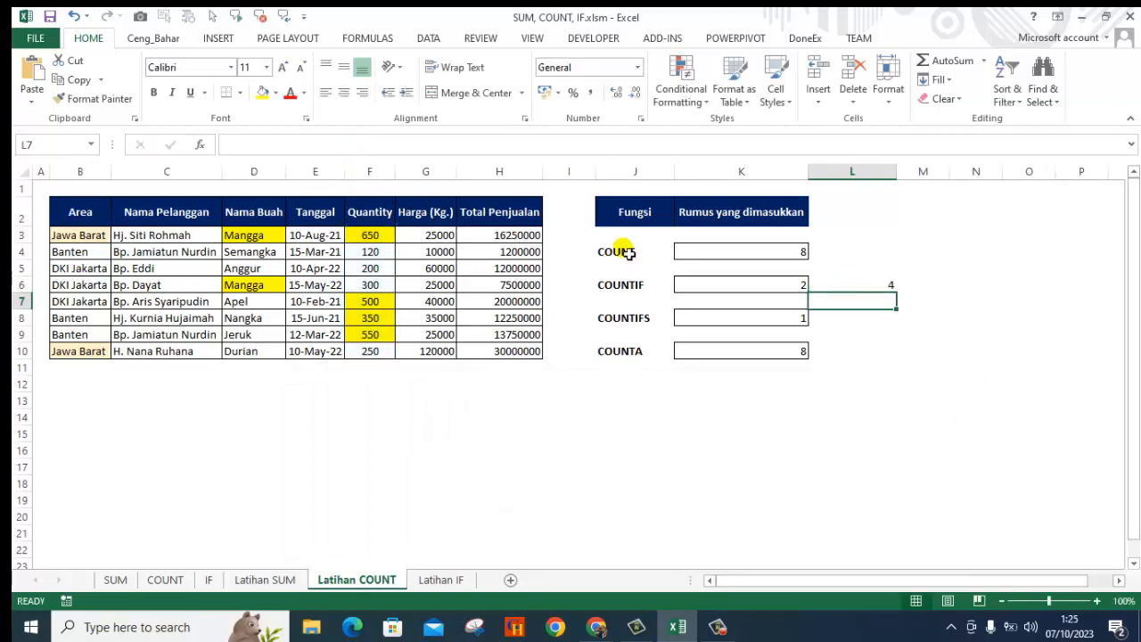
left_click(876, 284)
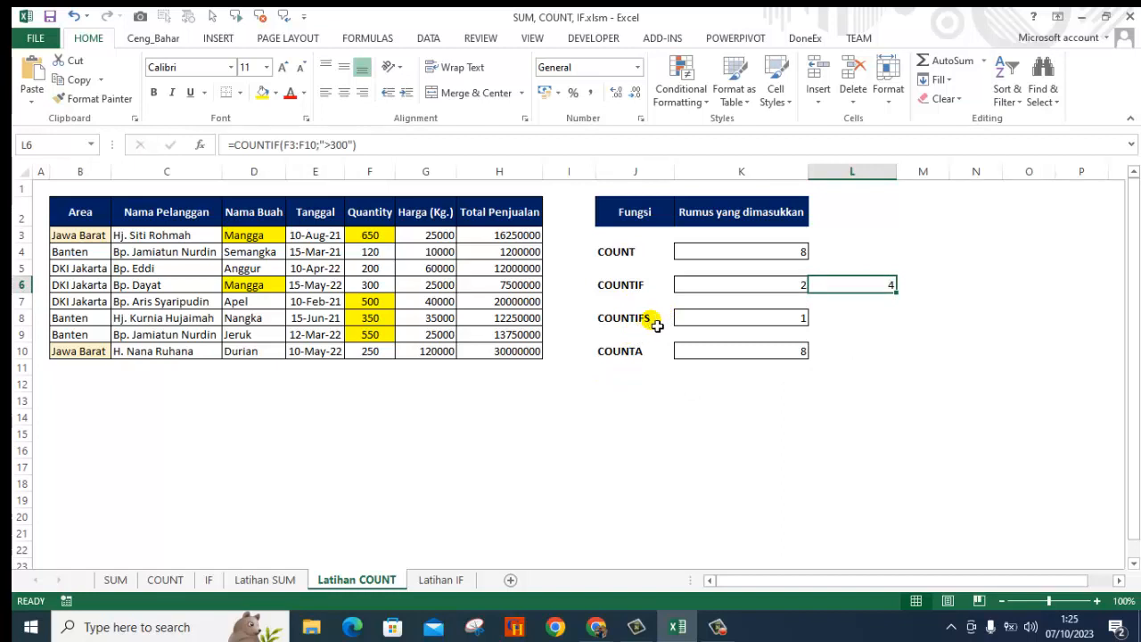
Count rows with Quantity above 300 and price above 20000 by entering =COUNTIFS(F3:F10;">300";G3:G10;">20000") in L8.
left_click(874, 321)
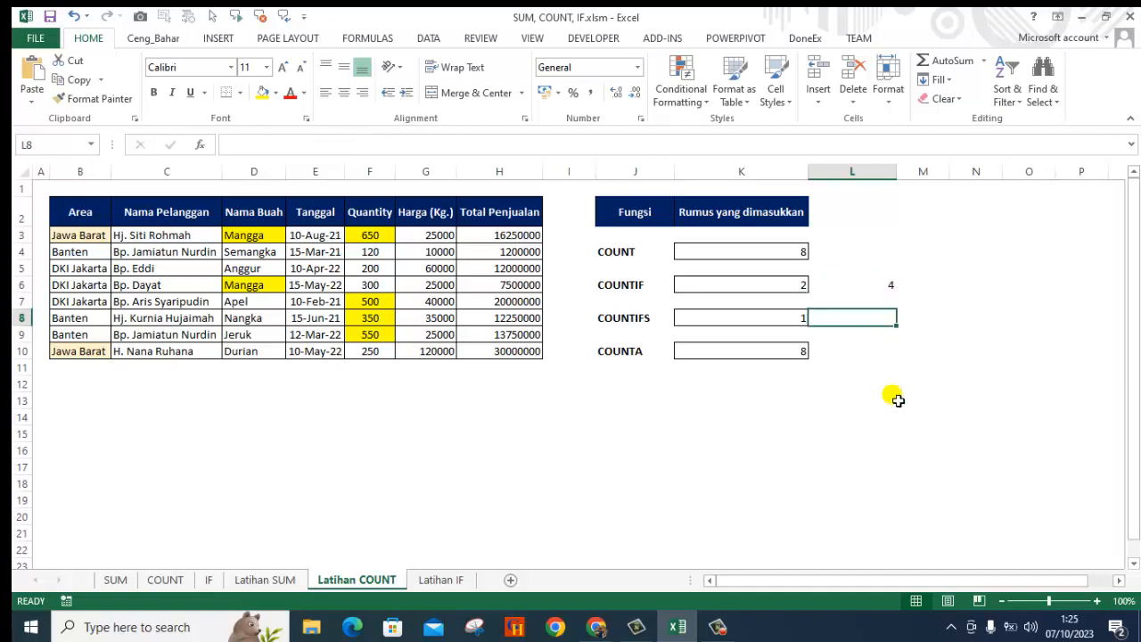
type("=C")
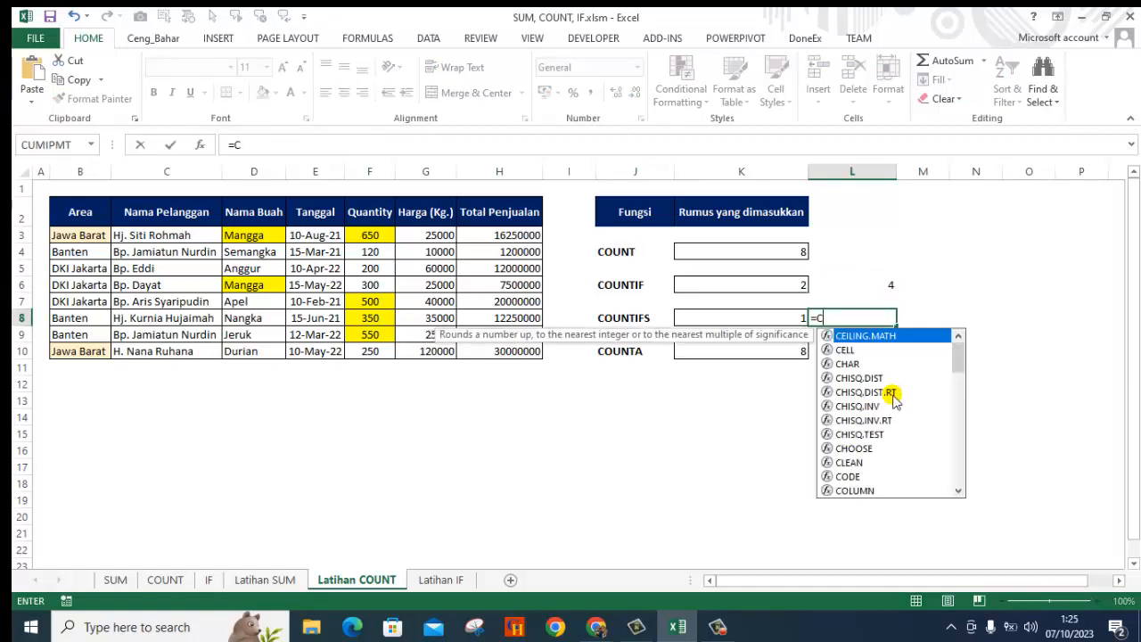
type("OUNTIFS(")
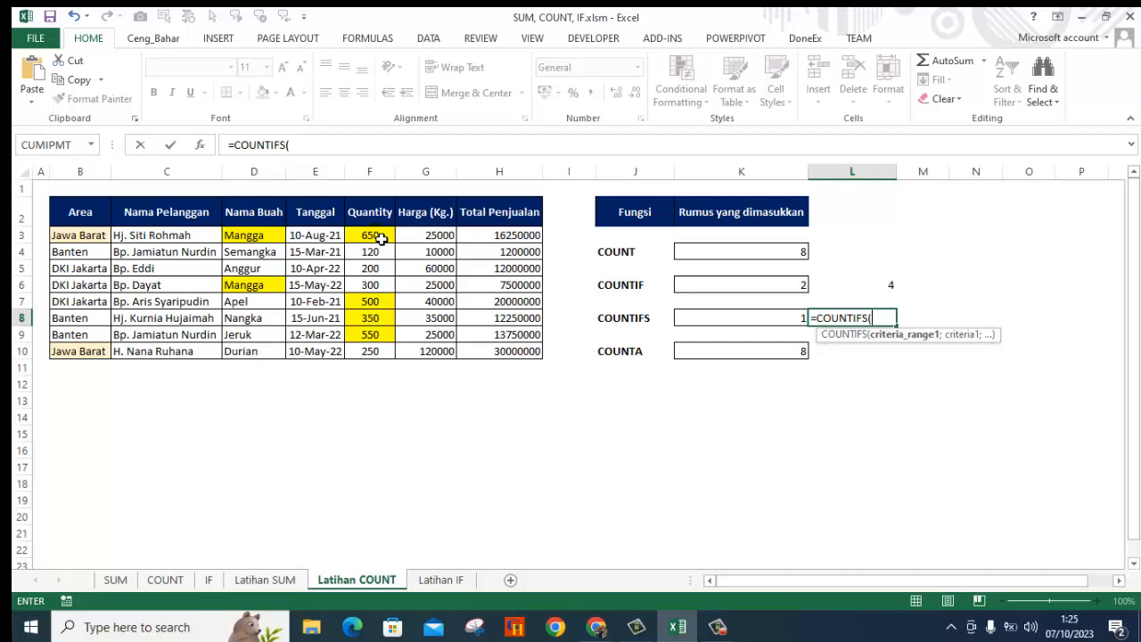
left_click_drag(381, 236, 380, 351)
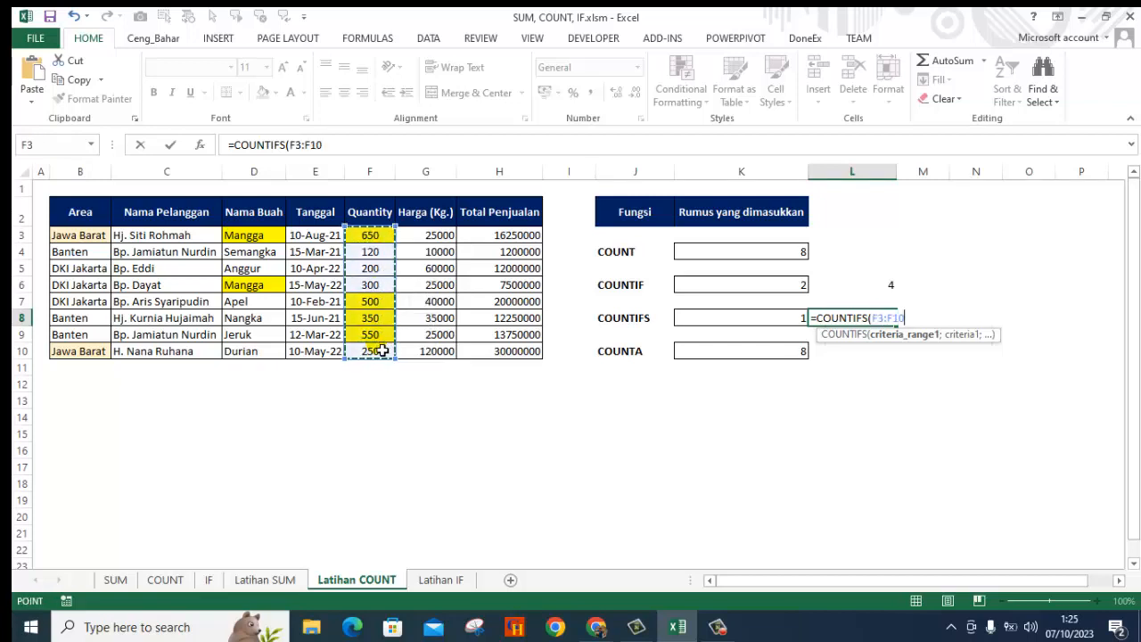
type(";")
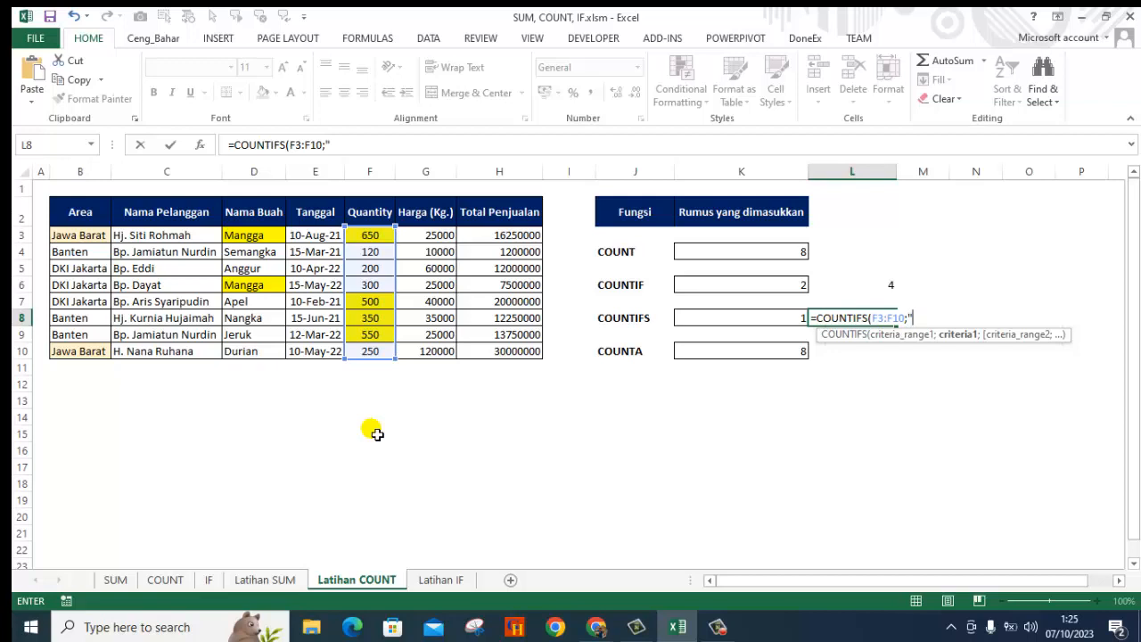
type("\">300\";")
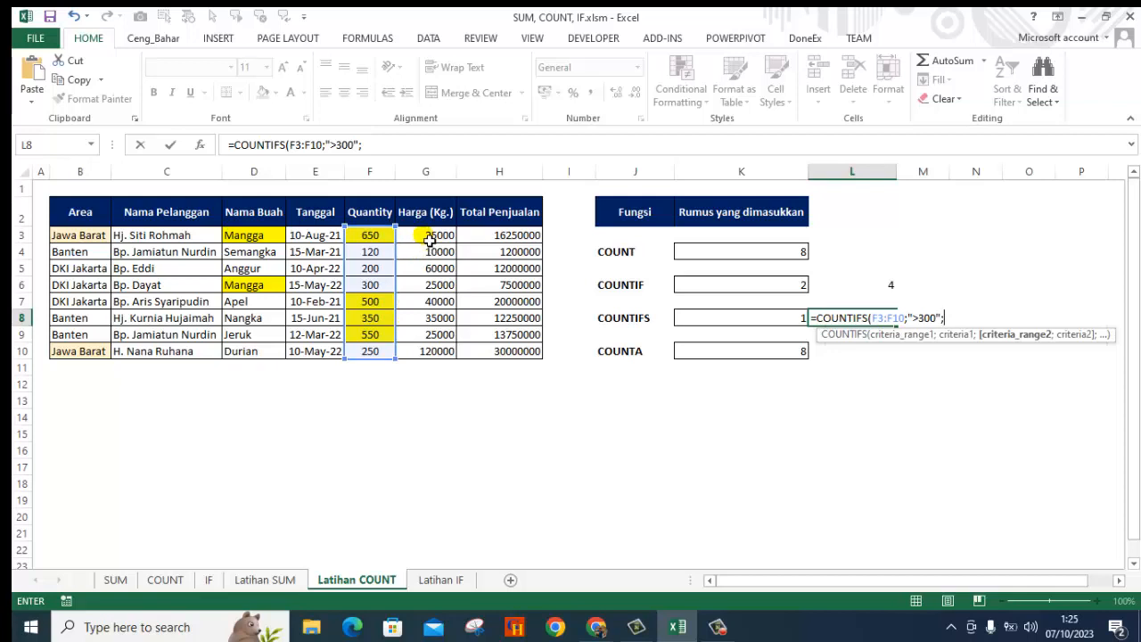
left_click_drag(430, 237, 438, 352)
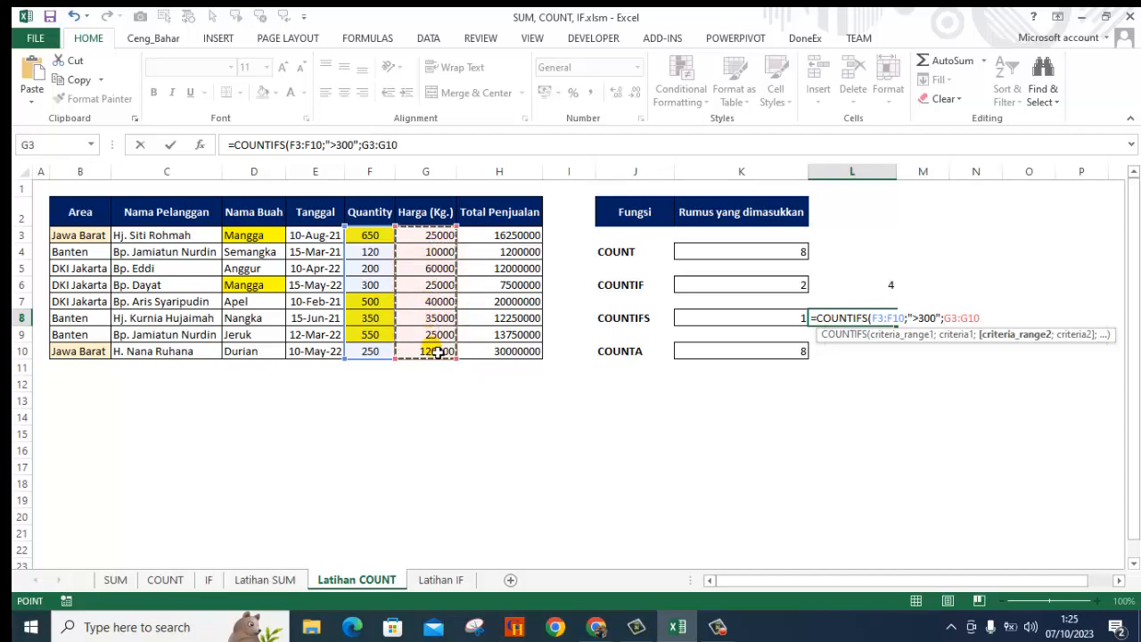
type(";\">20")
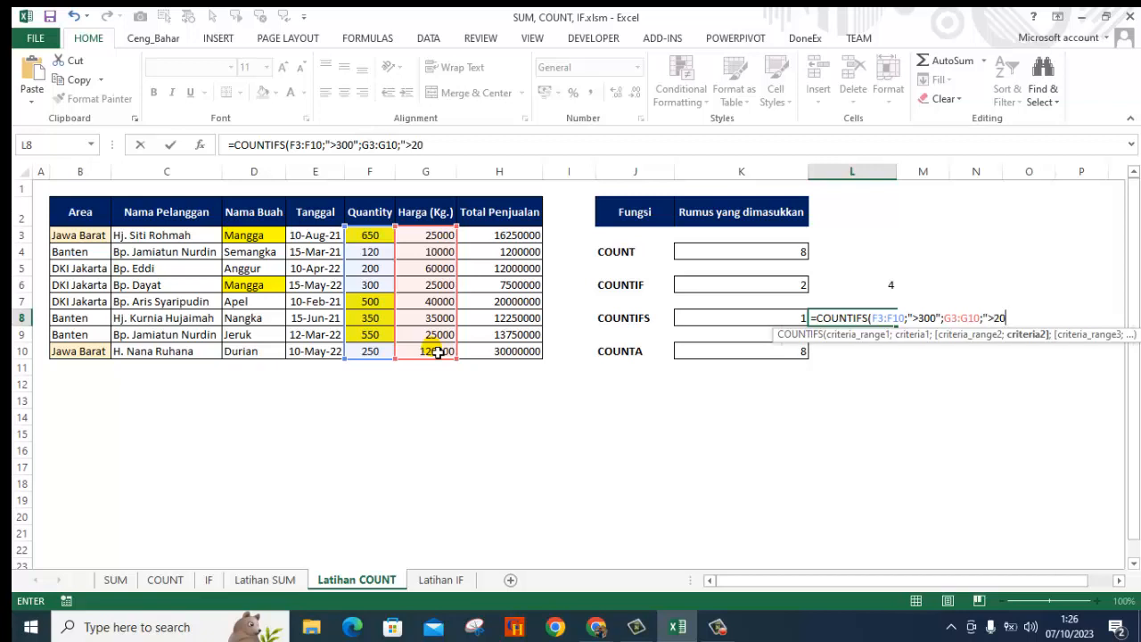
type("000\"")
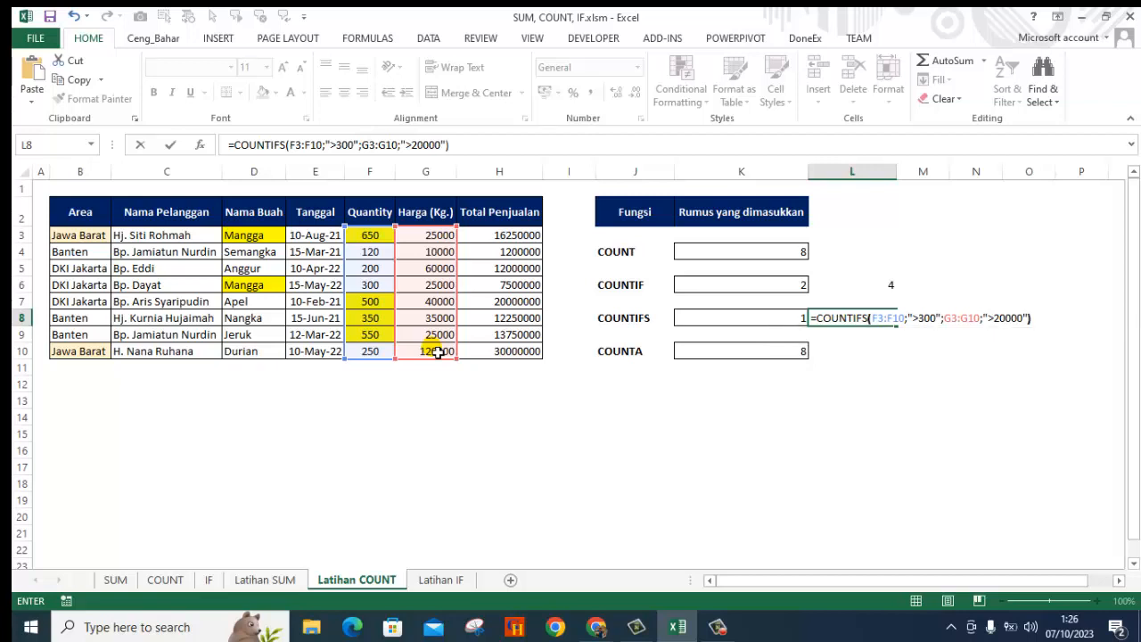
key("Return")
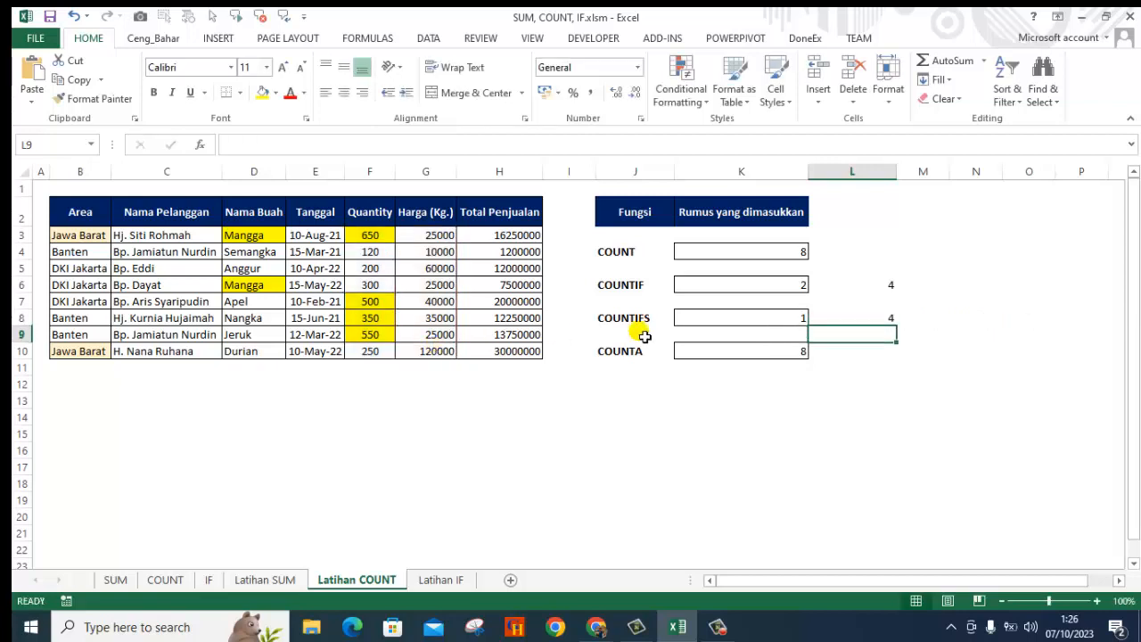
left_click(879, 321)
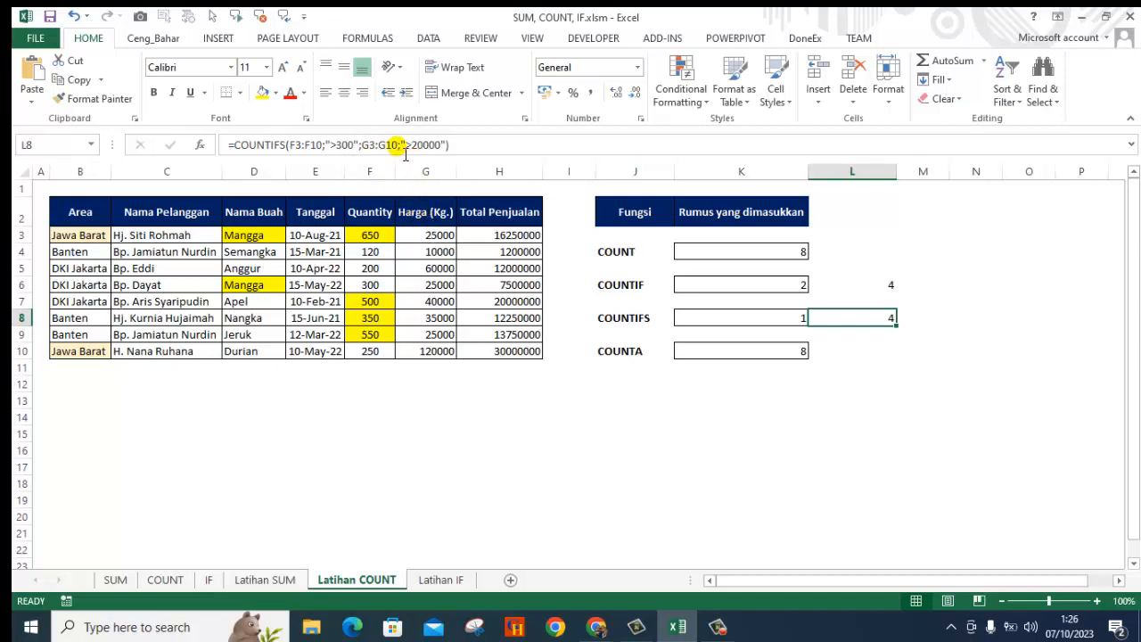
Fill the Harga (Kg.) cells above 20000 (G3 and G5 through G10) with light blue, and reselect the COUNTIFS formula in L8.
left_click(437, 240)
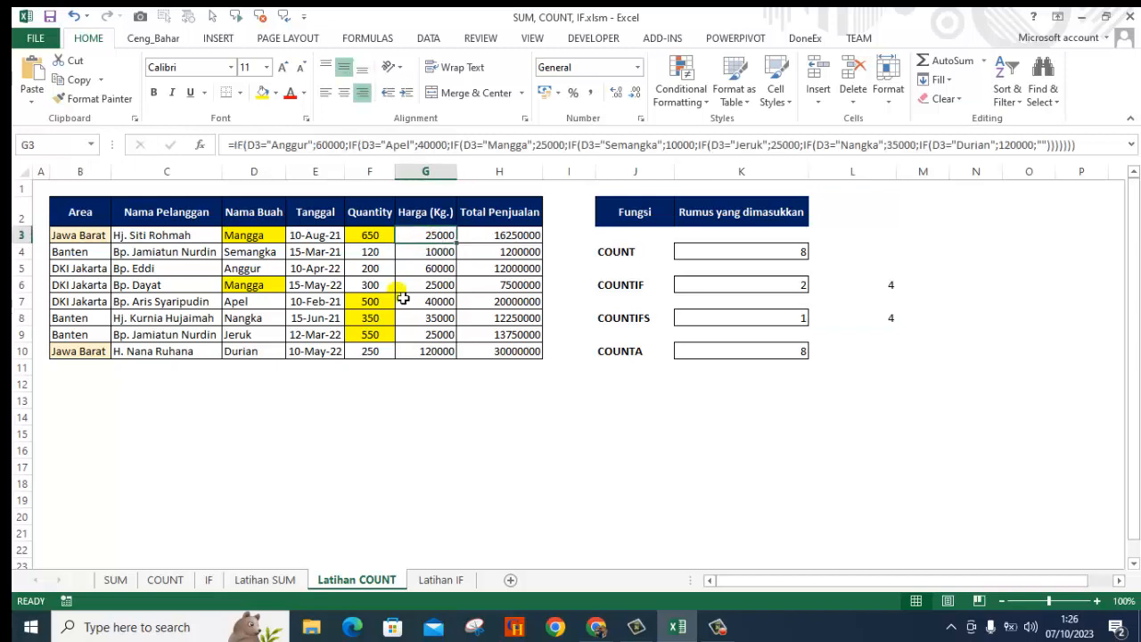
left_click(275, 93)
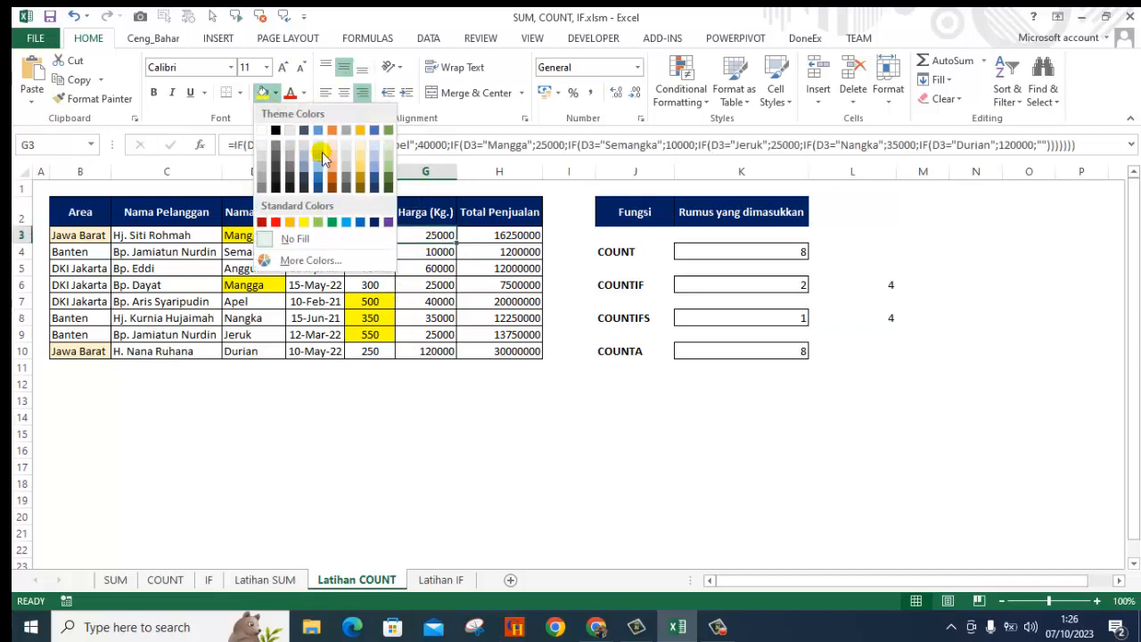
left_click(375, 147)
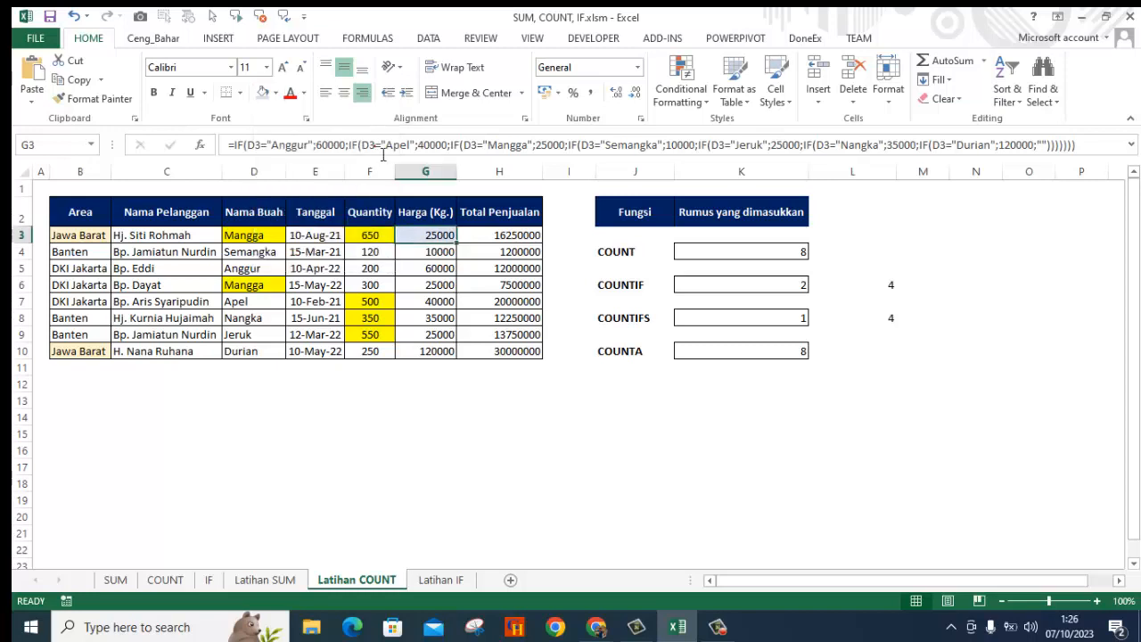
left_click(443, 268)
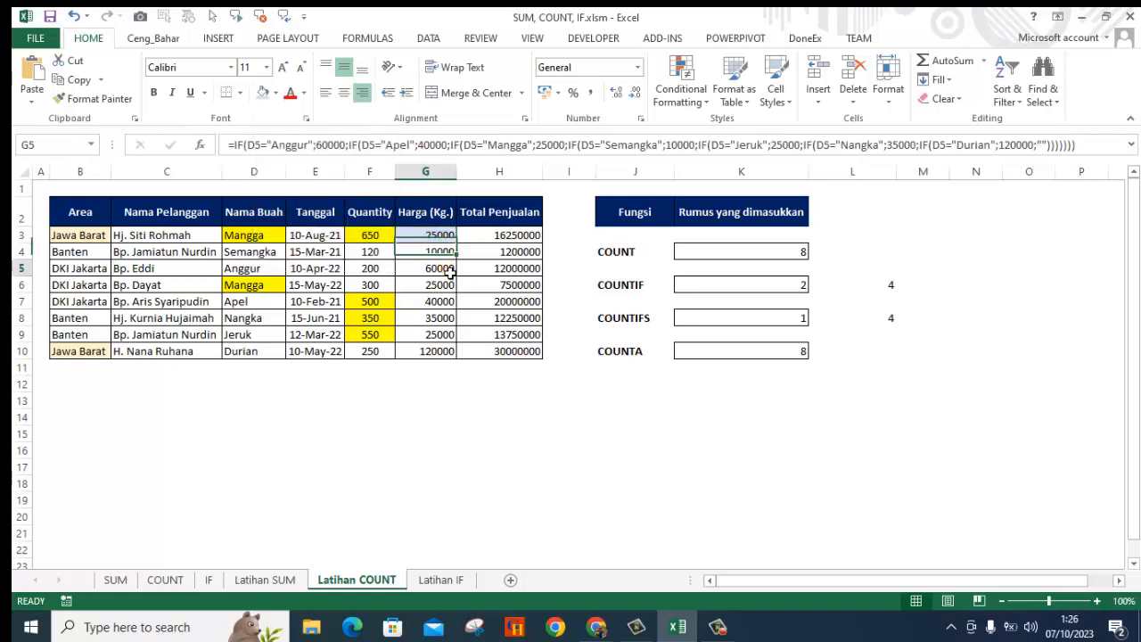
left_click(264, 94)
left_click(443, 286)
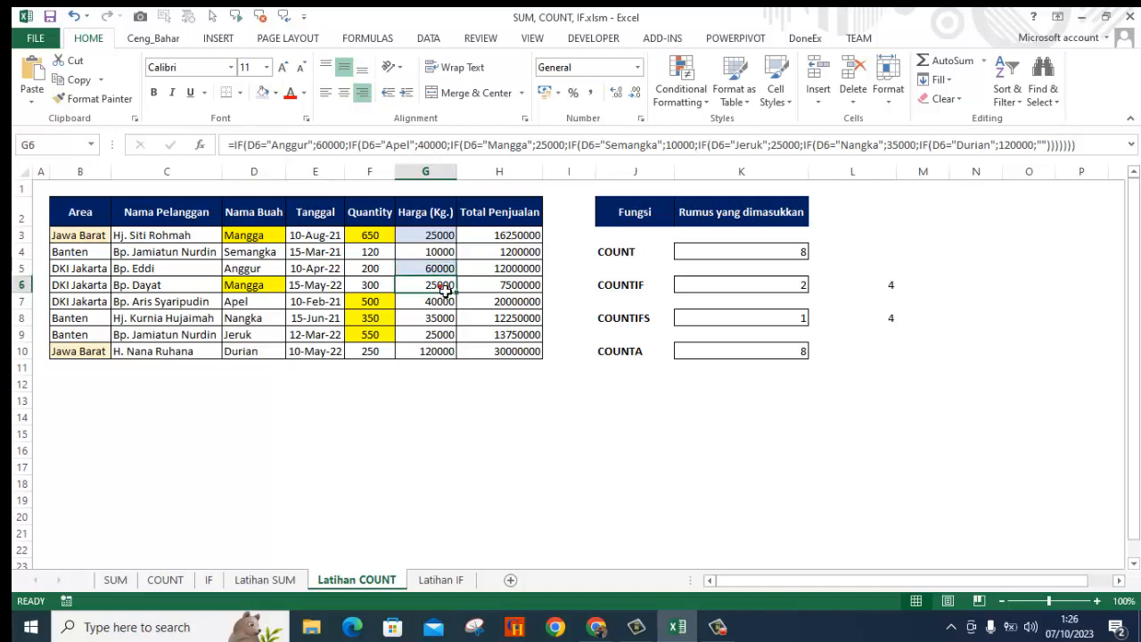
left_click(262, 94)
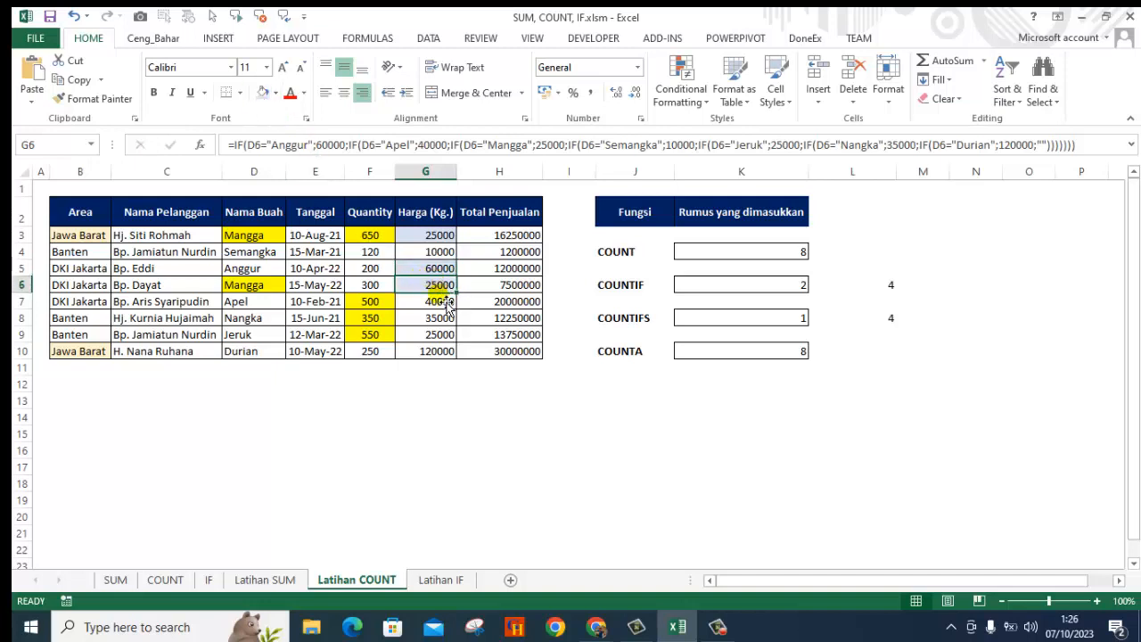
left_click(440, 301)
left_click(262, 93)
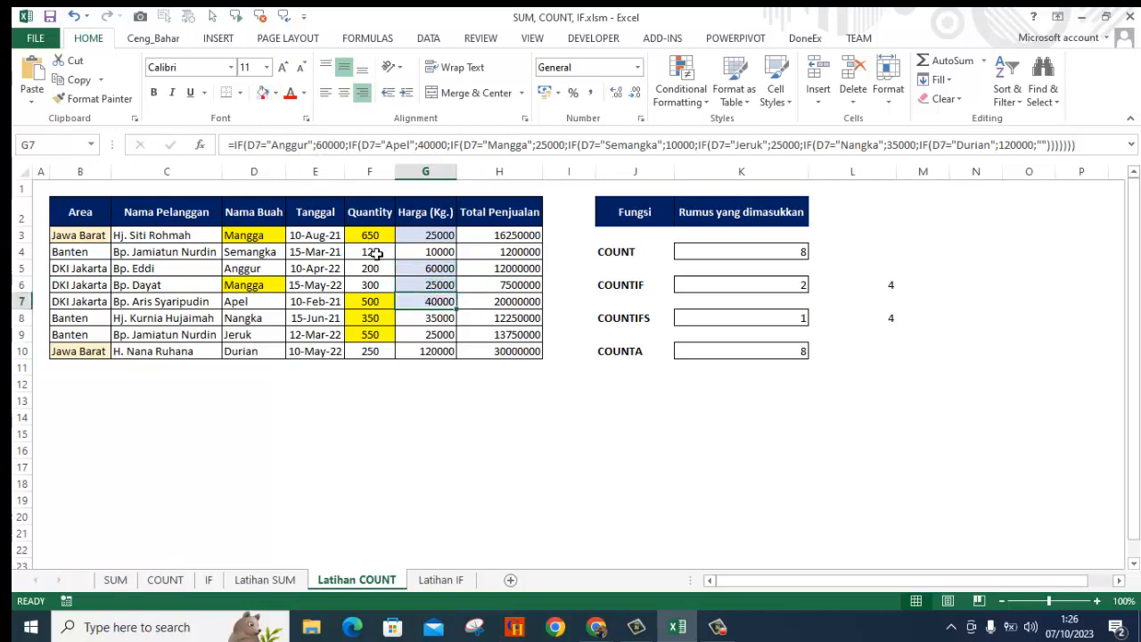
left_click(443, 321)
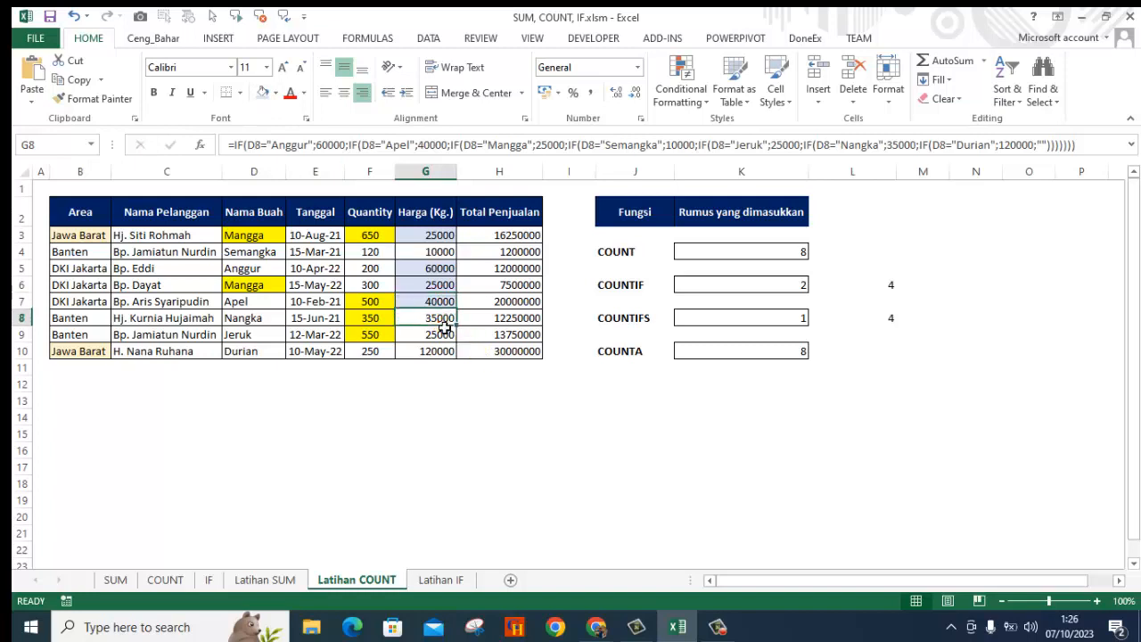
left_click(262, 94)
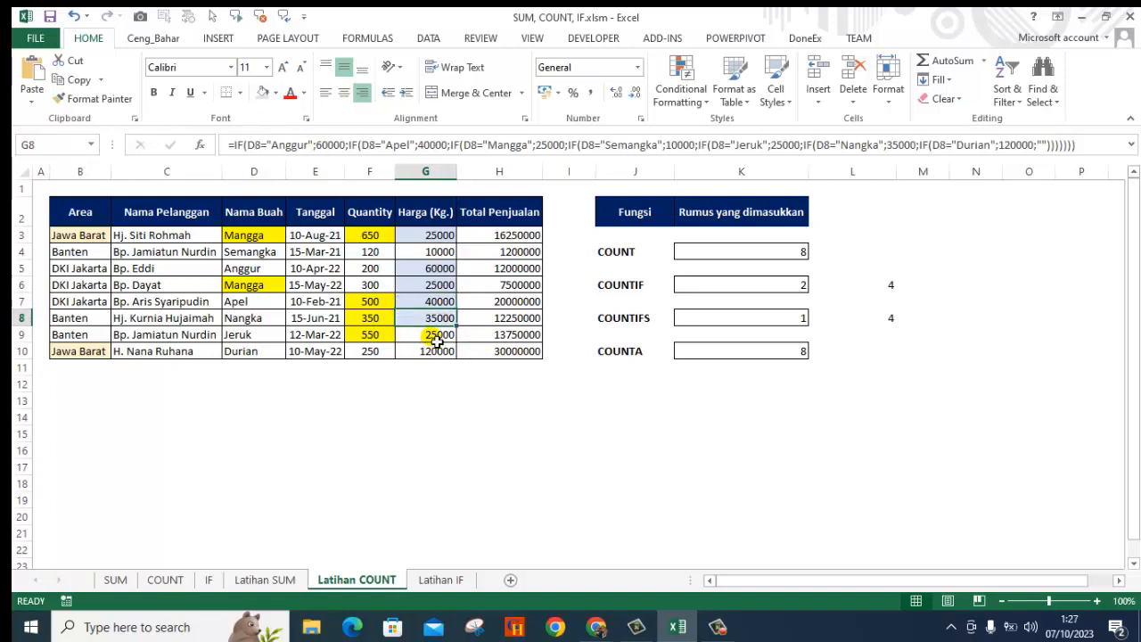
left_click(433, 336)
left_click(263, 93)
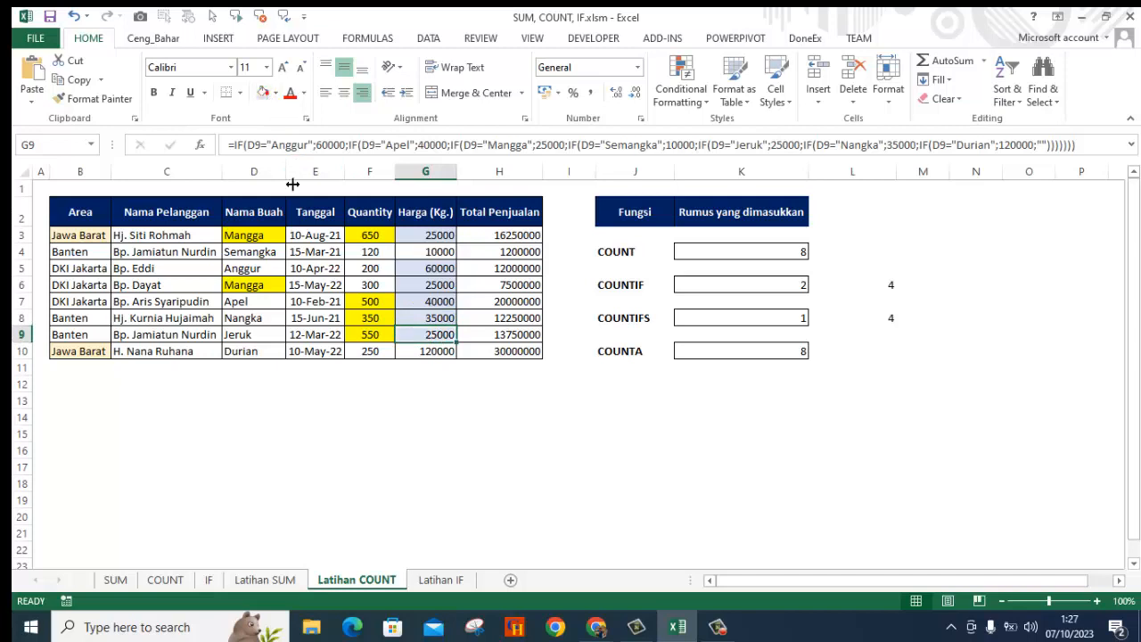
left_click(445, 360)
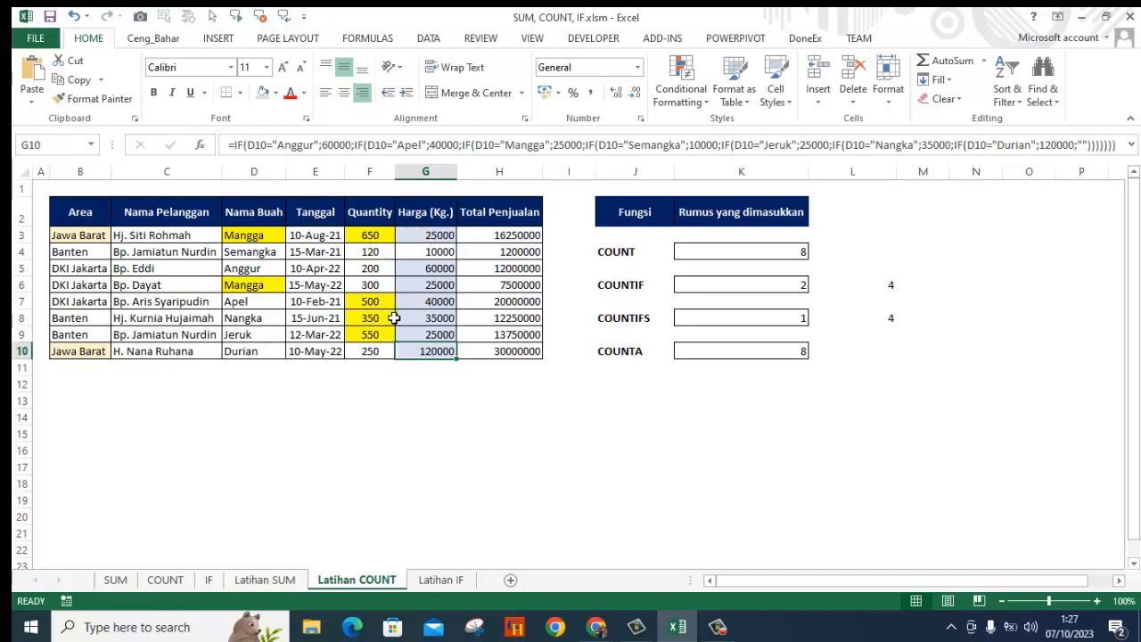
left_click(881, 330)
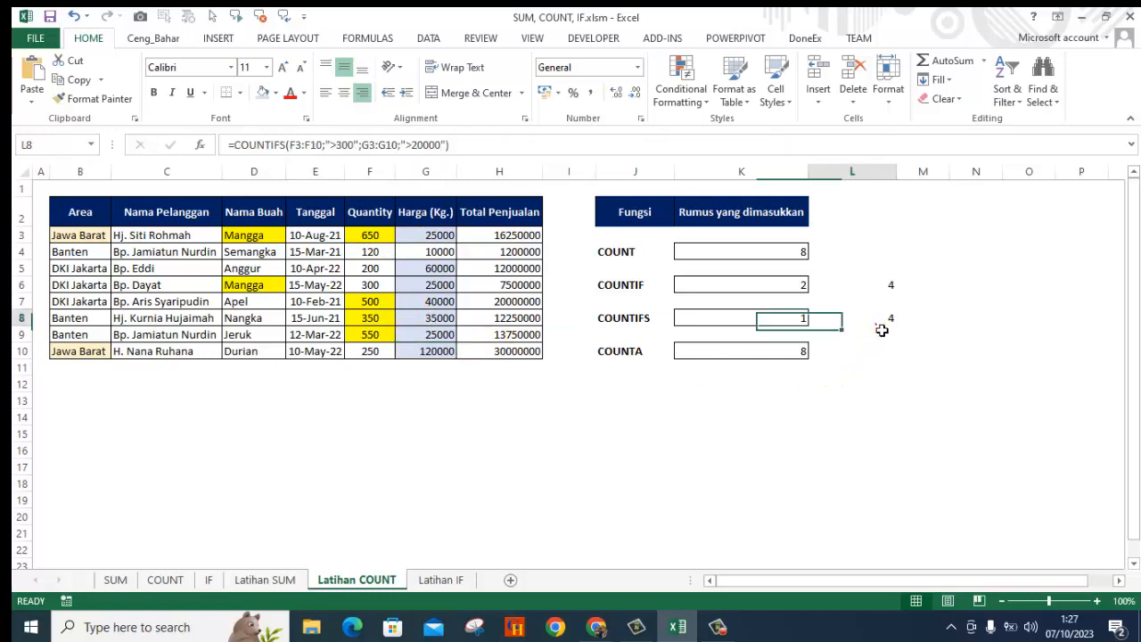